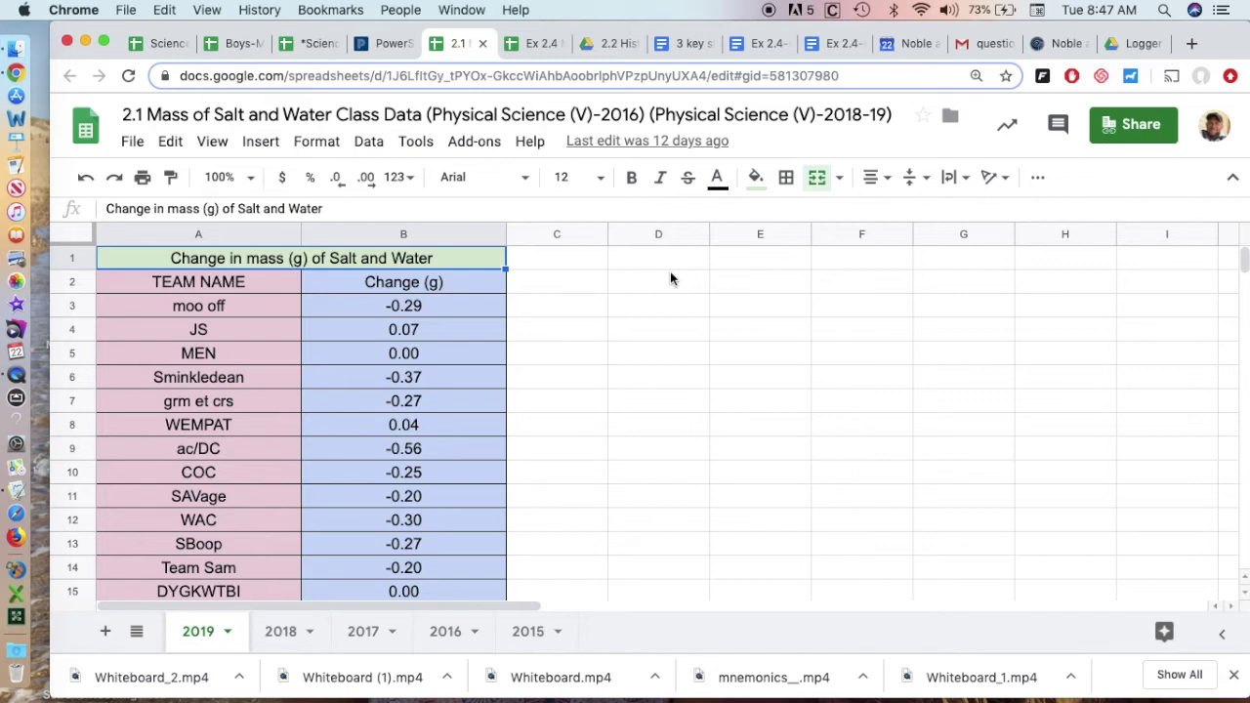
Step: Deselect the mass table and start a system search for 'loggerpro'
{"action": "left_click", "coordinate": [669, 279]}
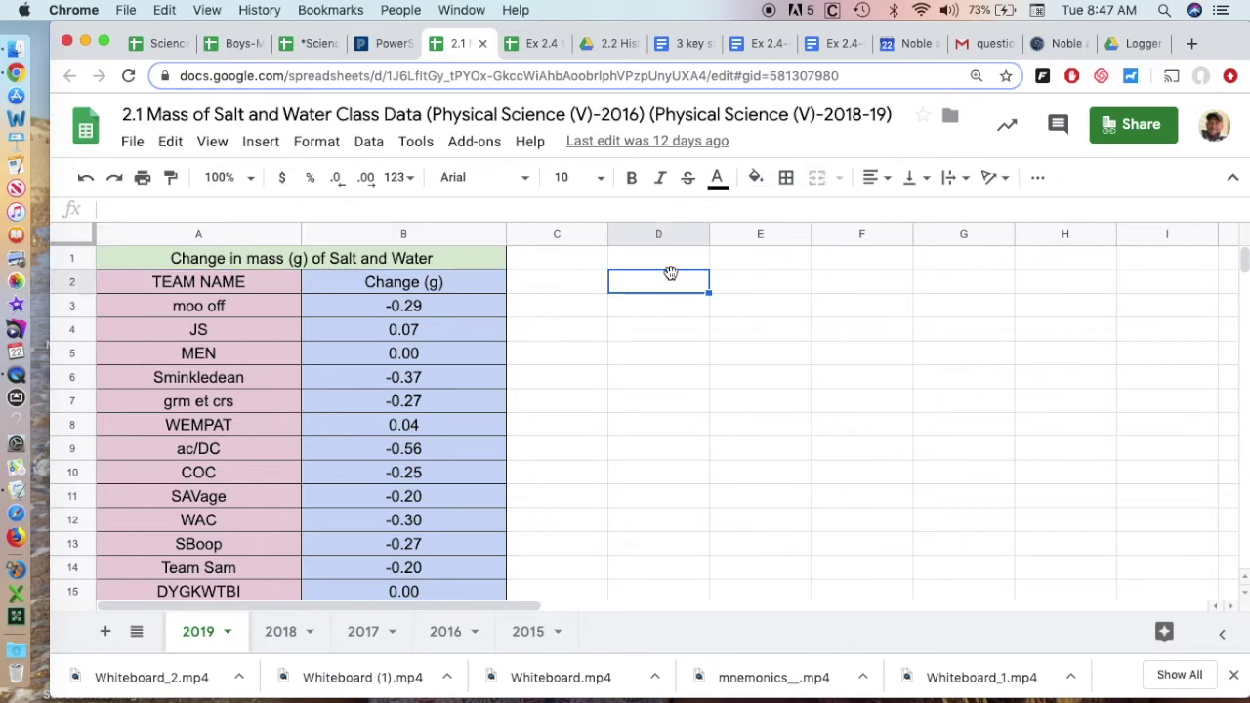
{"action": "left_click", "coordinate": [1162, 10]}
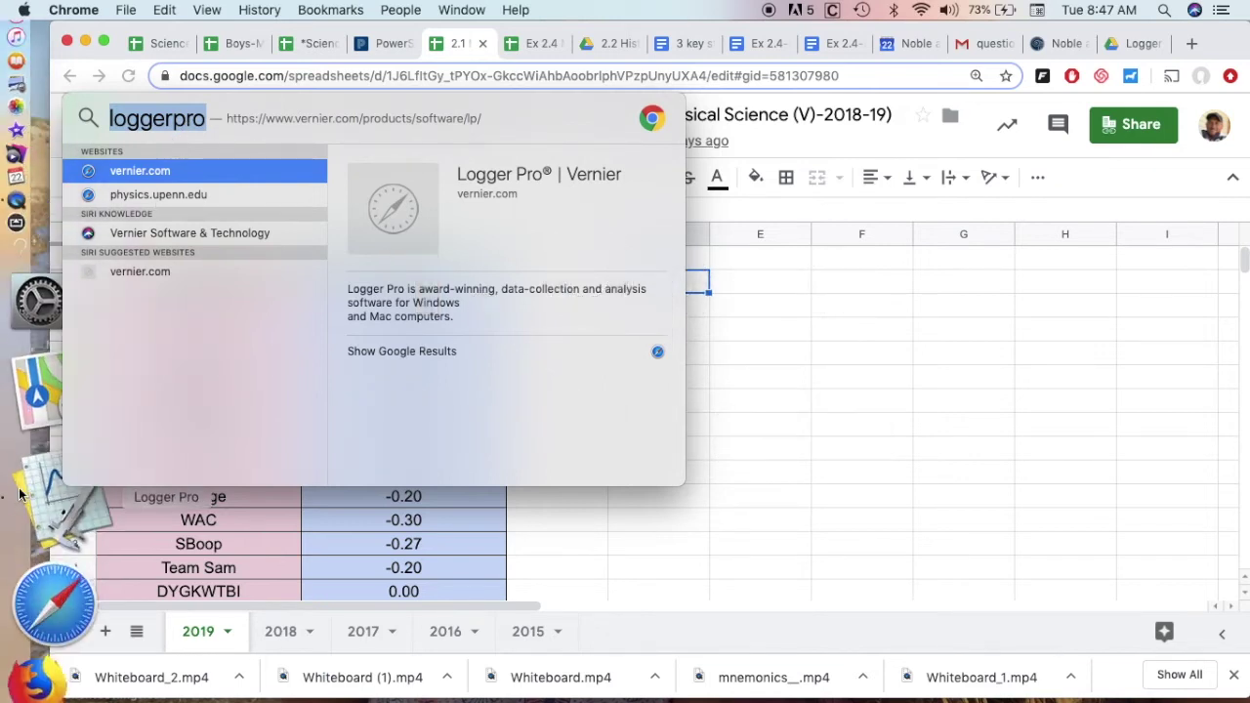
Step: Dismiss the search and launch Logger Pro from the Dock
{"action": "left_click", "coordinate": [818, 486]}
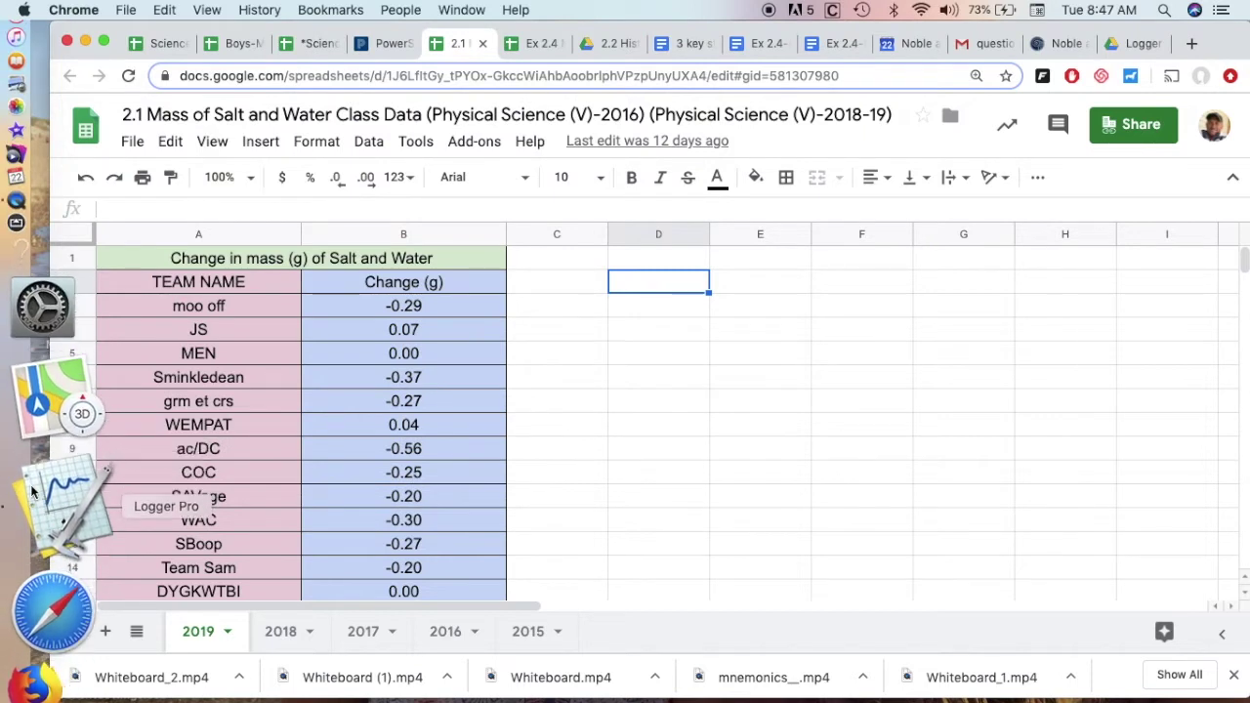
{"action": "left_click", "coordinate": [55, 498]}
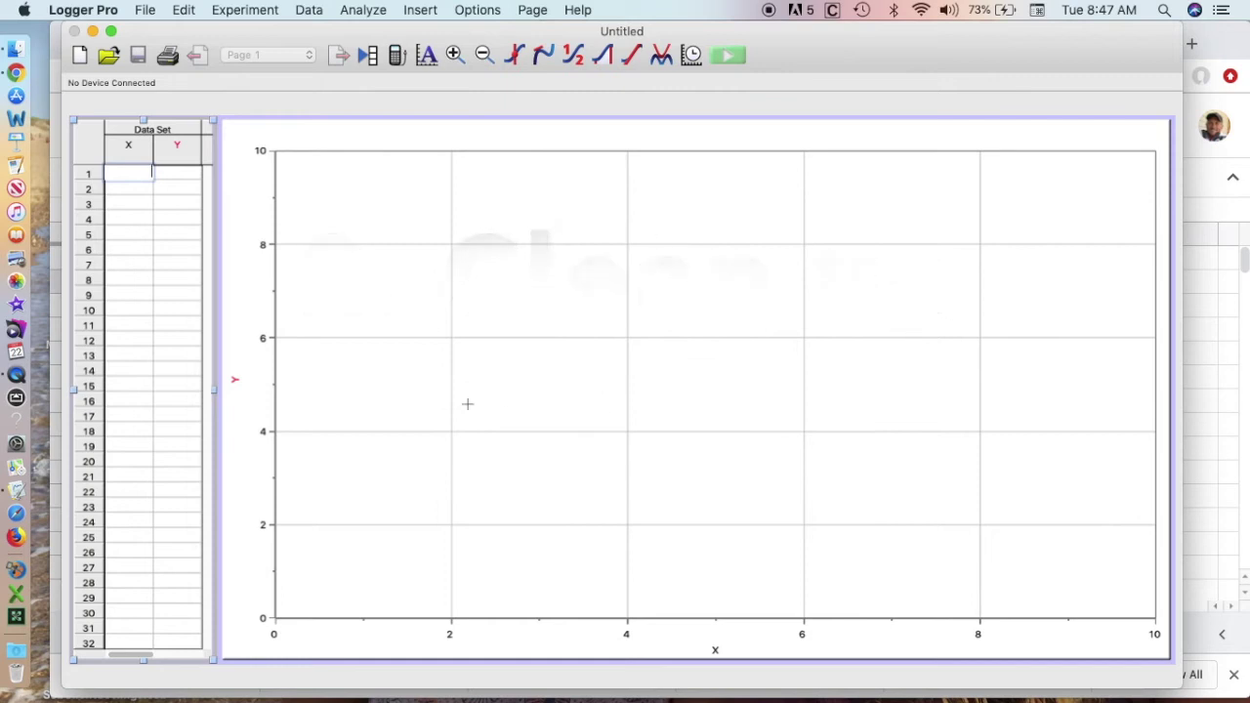
Step: Delete the empty graph and remove the Y column so only X remains
{"action": "left_click", "coordinate": [595, 307]}
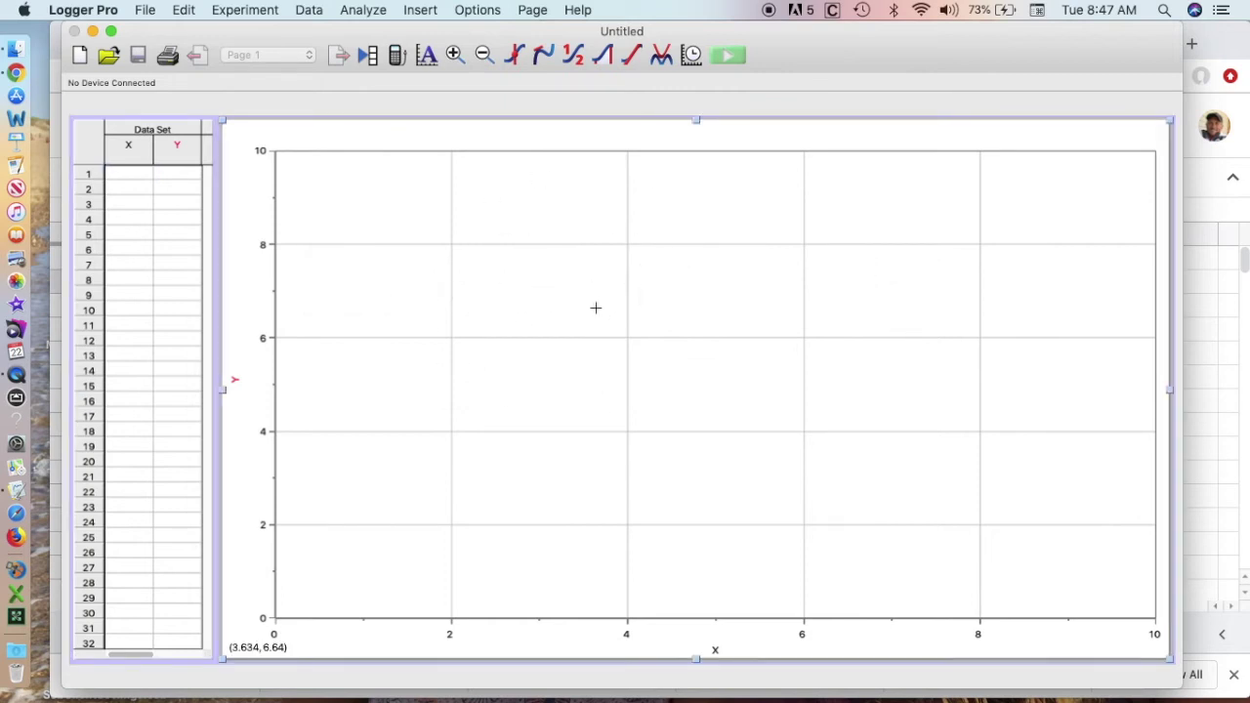
{"action": "key", "text": "Delete"}
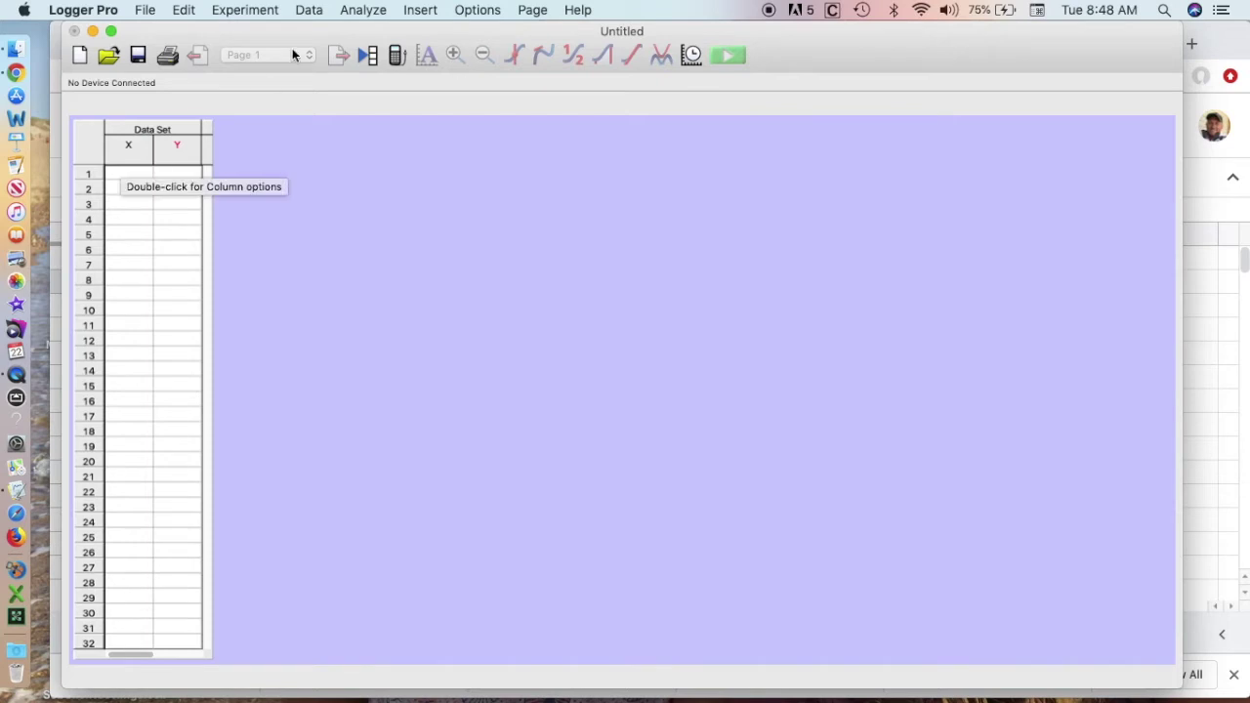
{"action": "left_click", "coordinate": [309, 9]}
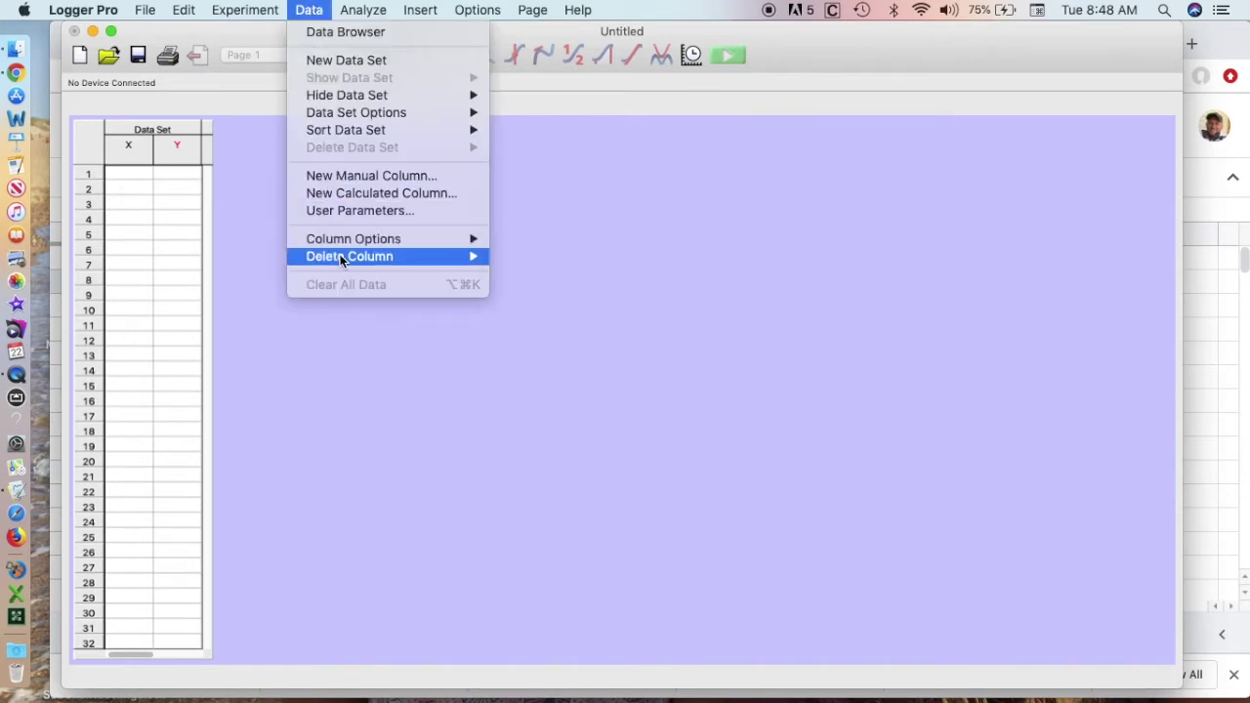
{"action": "mouse_move", "coordinate": [342, 256]}
{"action": "left_click", "coordinate": [511, 274]}
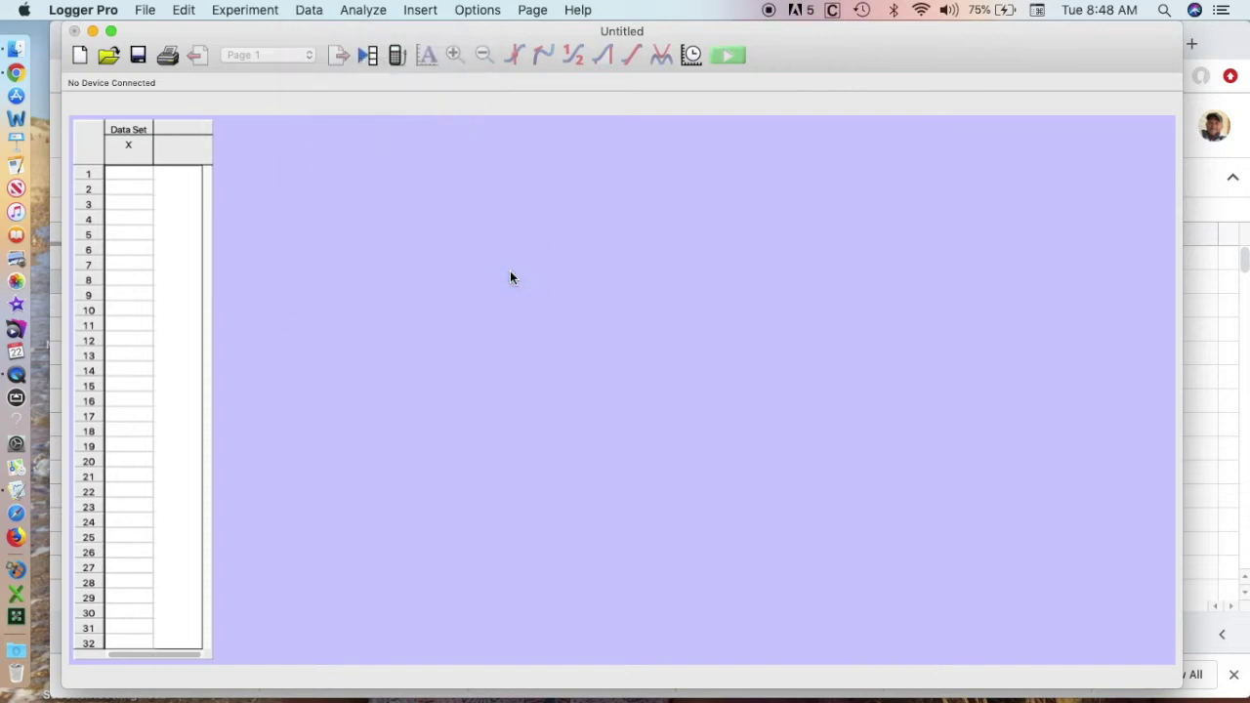
Step: Rename the data set to 'Exp 2.1'
{"action": "double_click", "coordinate": [127, 132]}
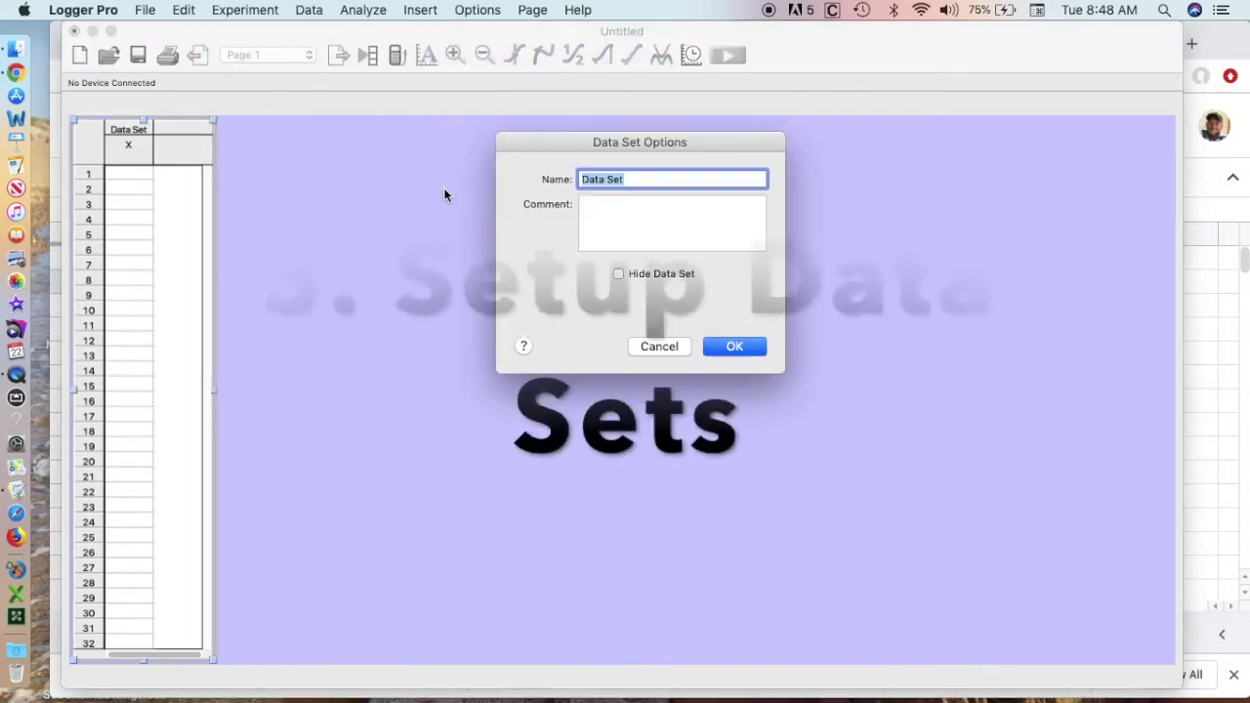
{"action": "type", "text": "Exp "}
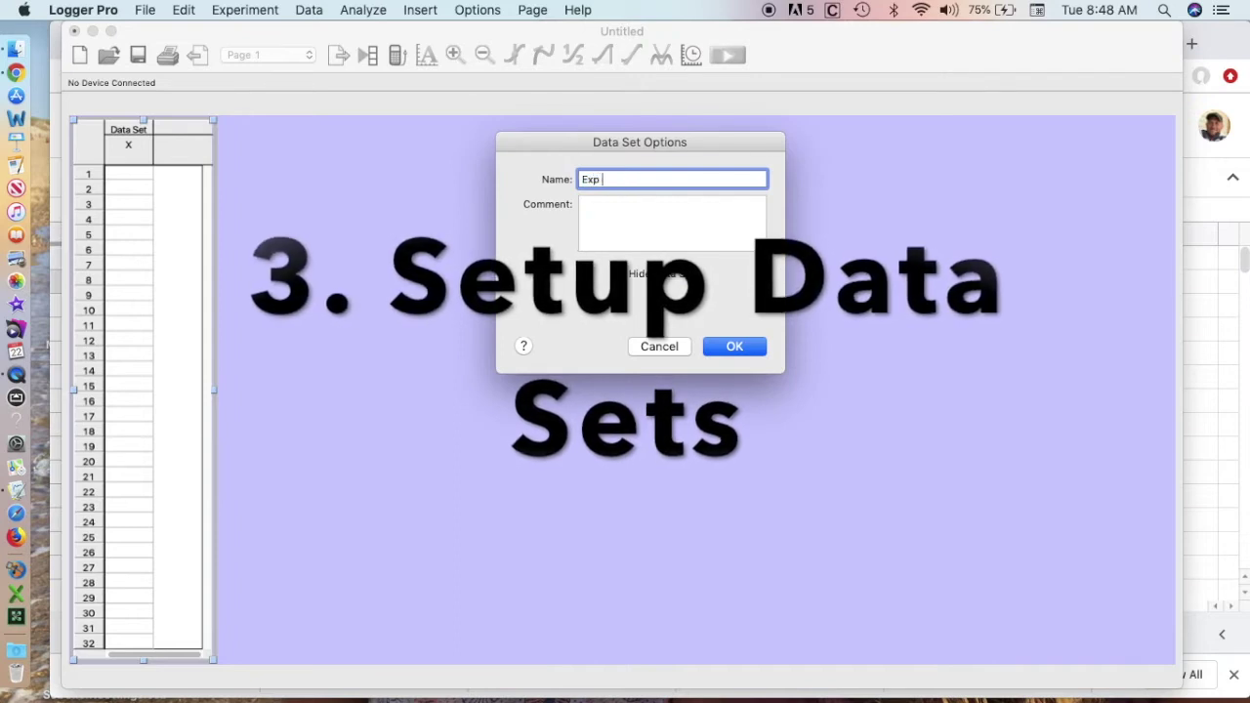
{"action": "type", "text": "2.1"}
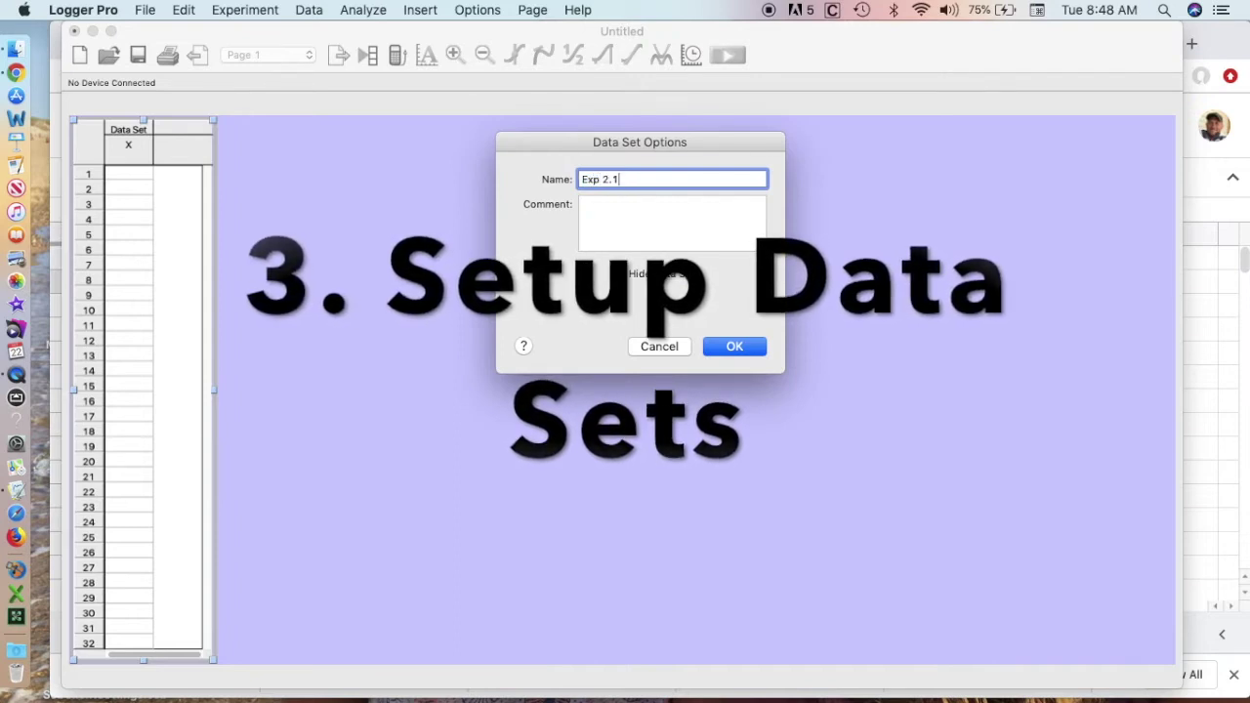
{"action": "left_click", "coordinate": [735, 347]}
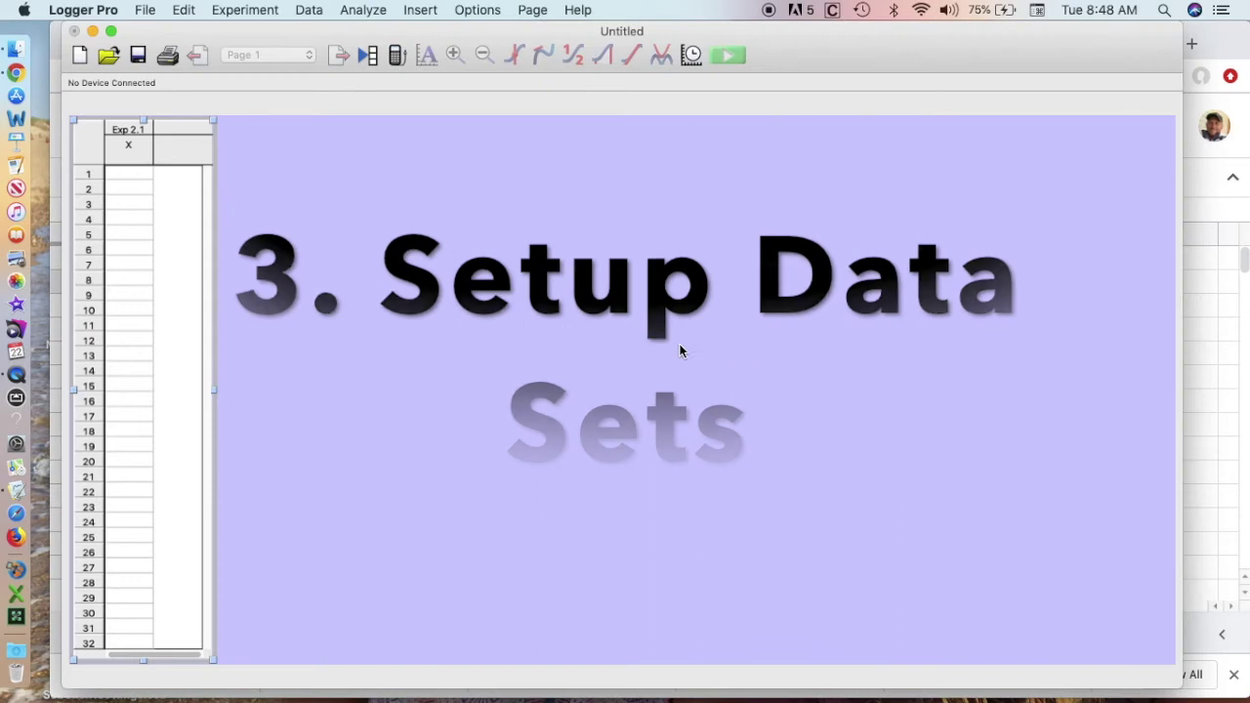
Step: Set the column to Change in Mass, short name Change, units g, coloured tomato
{"action": "double_click", "coordinate": [124, 146]}
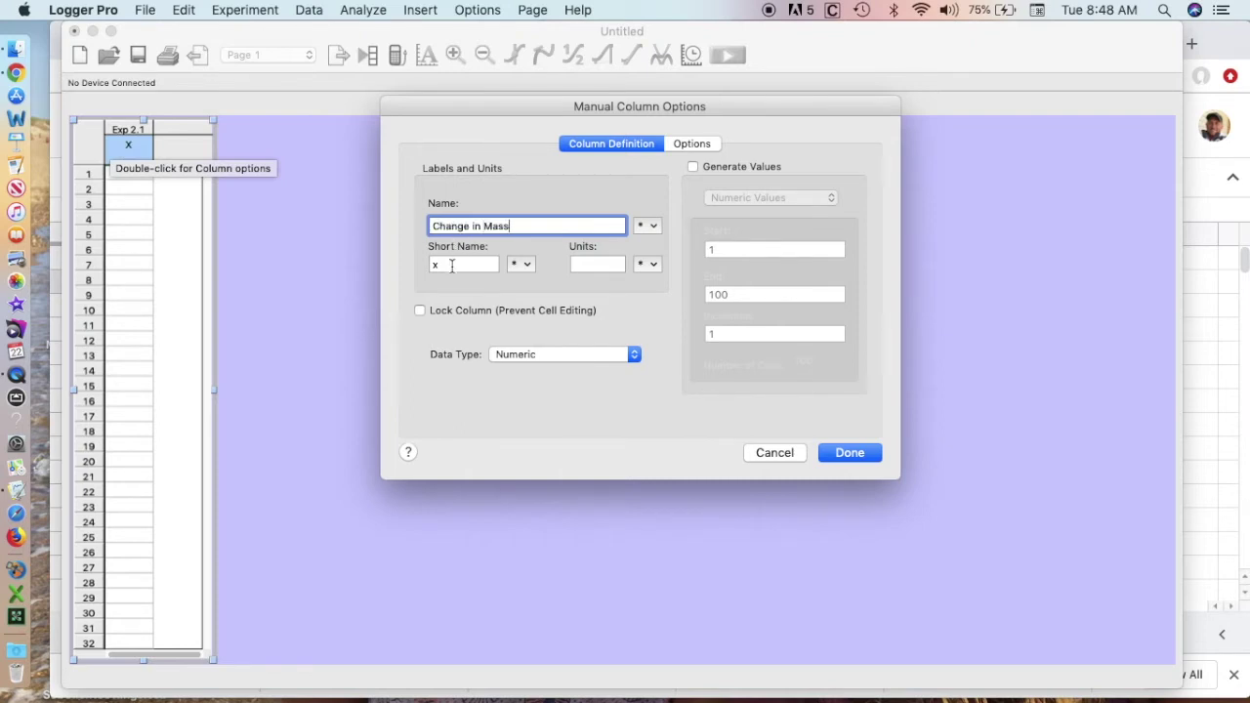
{"action": "left_click", "coordinate": [451, 265]}
{"action": "key", "text": "BackSpace"}
{"action": "left_click", "coordinate": [591, 264]}
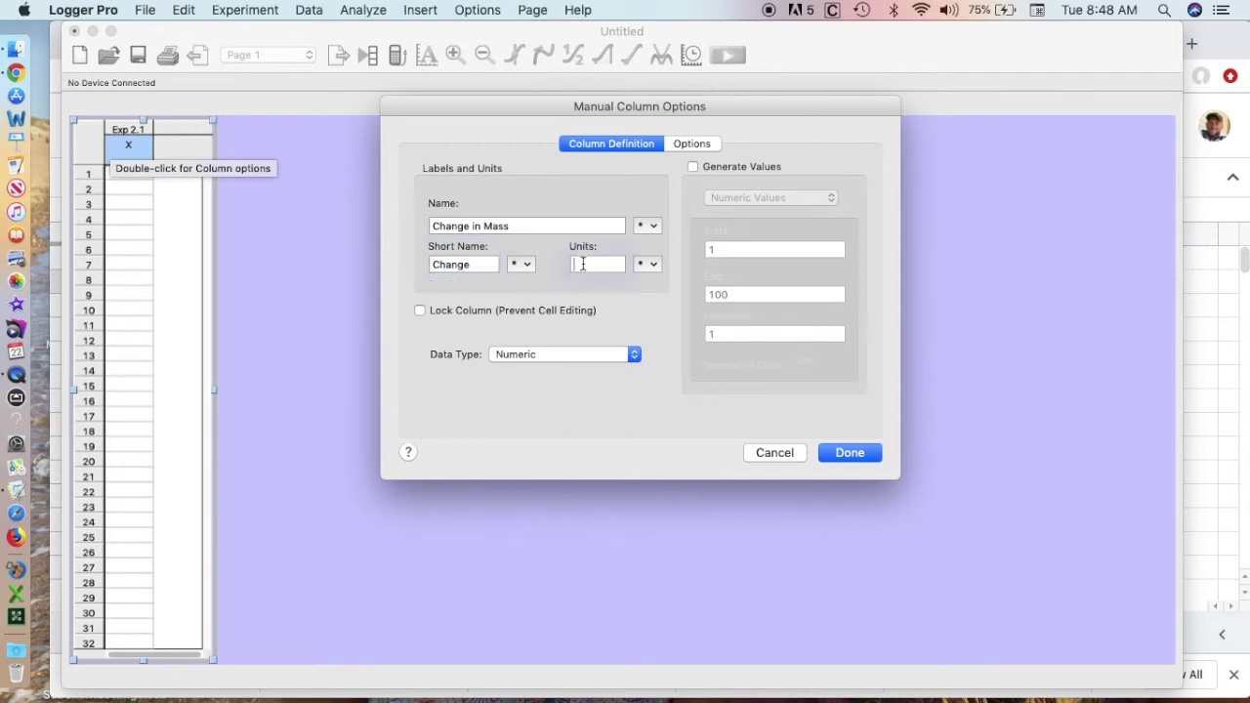
{"action": "type", "text": "g"}
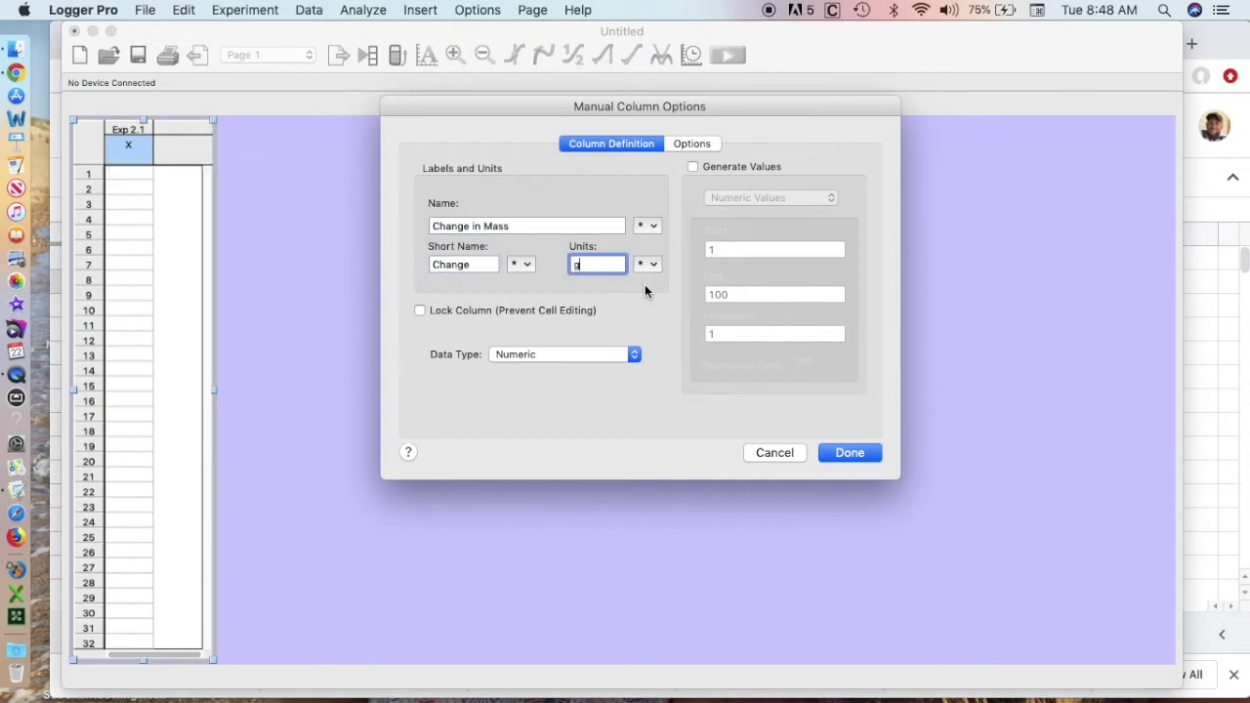
{"action": "left_click", "coordinate": [691, 145]}
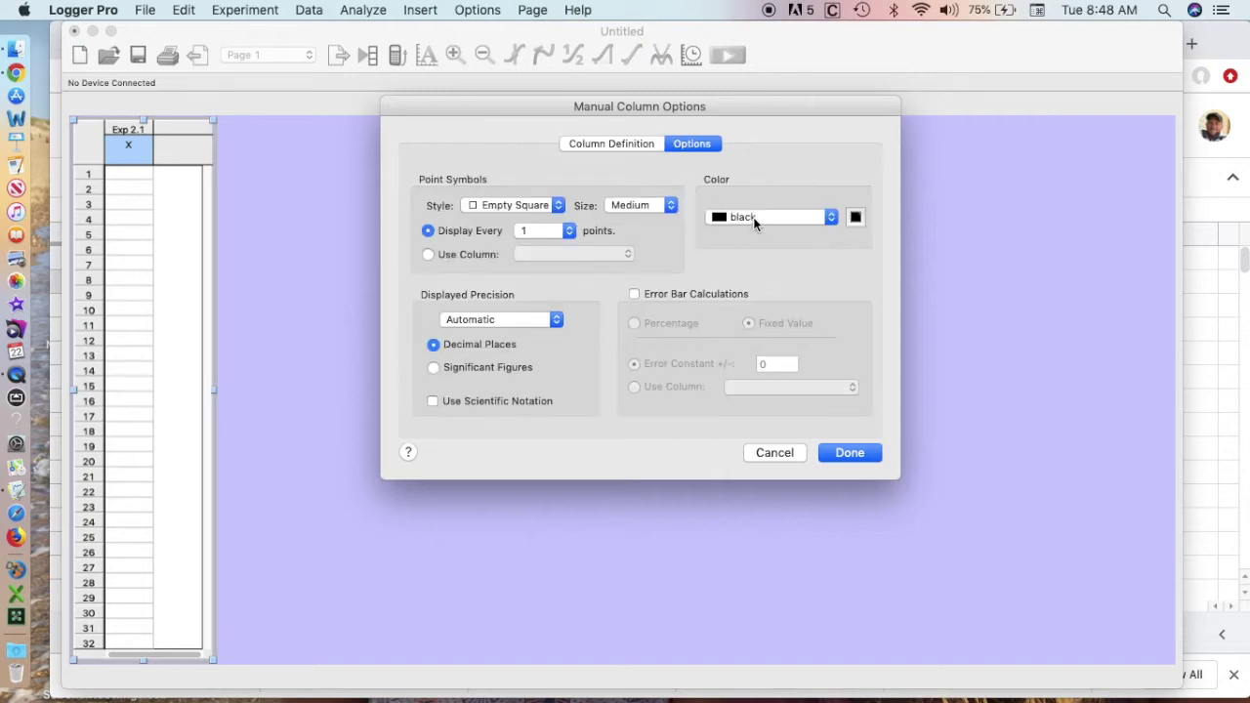
{"action": "left_click", "coordinate": [752, 217]}
{"action": "scroll", "coordinate": [753, 216], "scroll_direction": "up", "scroll_amount": 6}
{"action": "scroll", "coordinate": [752, 217], "scroll_direction": "up", "scroll_amount": 5}
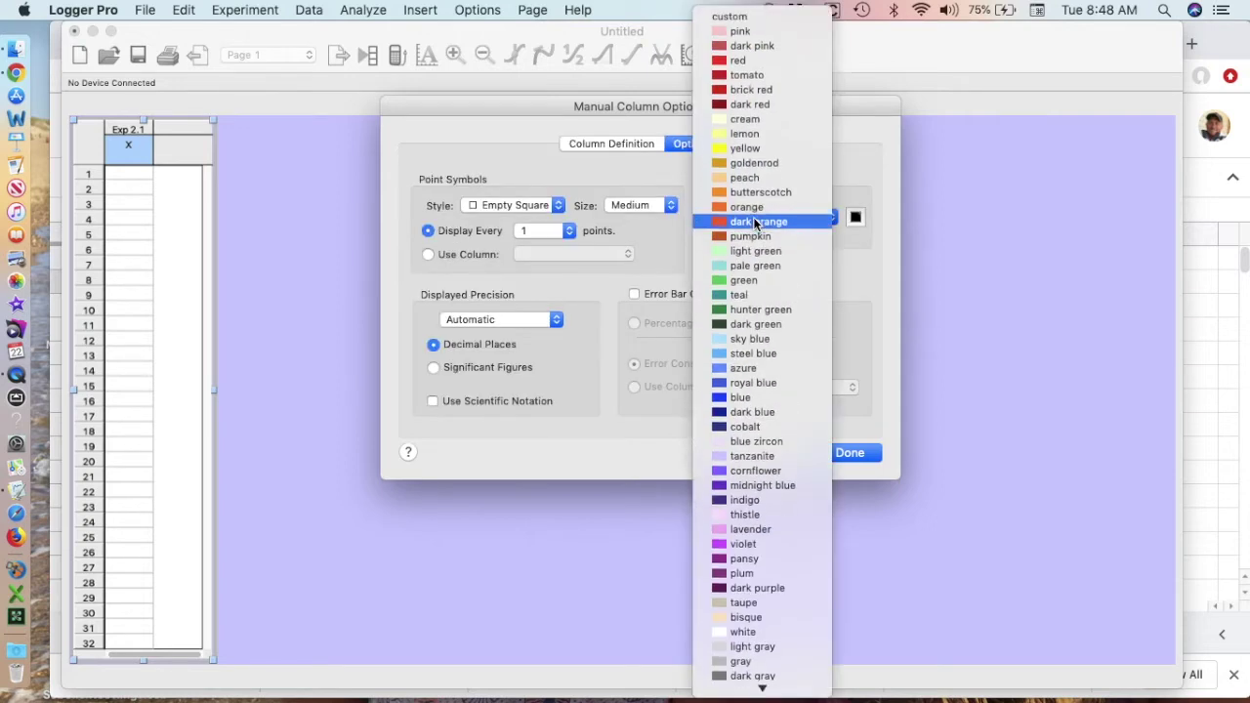
{"action": "left_click", "coordinate": [738, 77]}
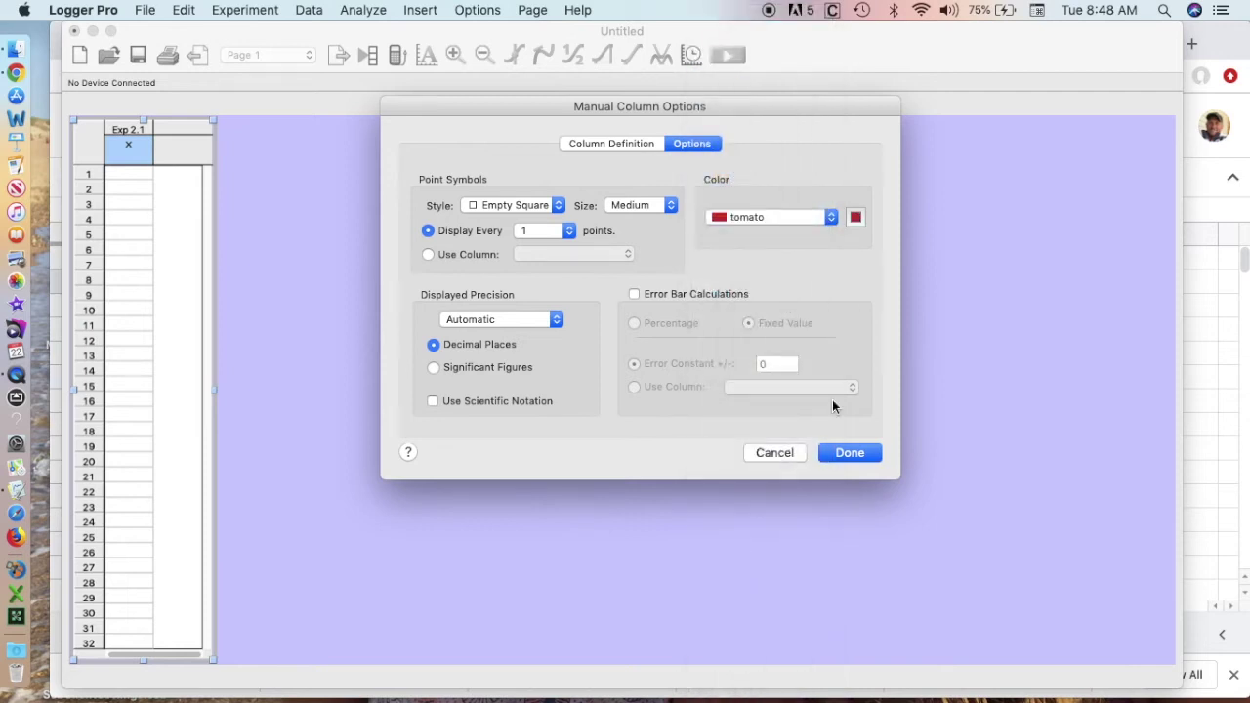
{"action": "left_click", "coordinate": [848, 454]}
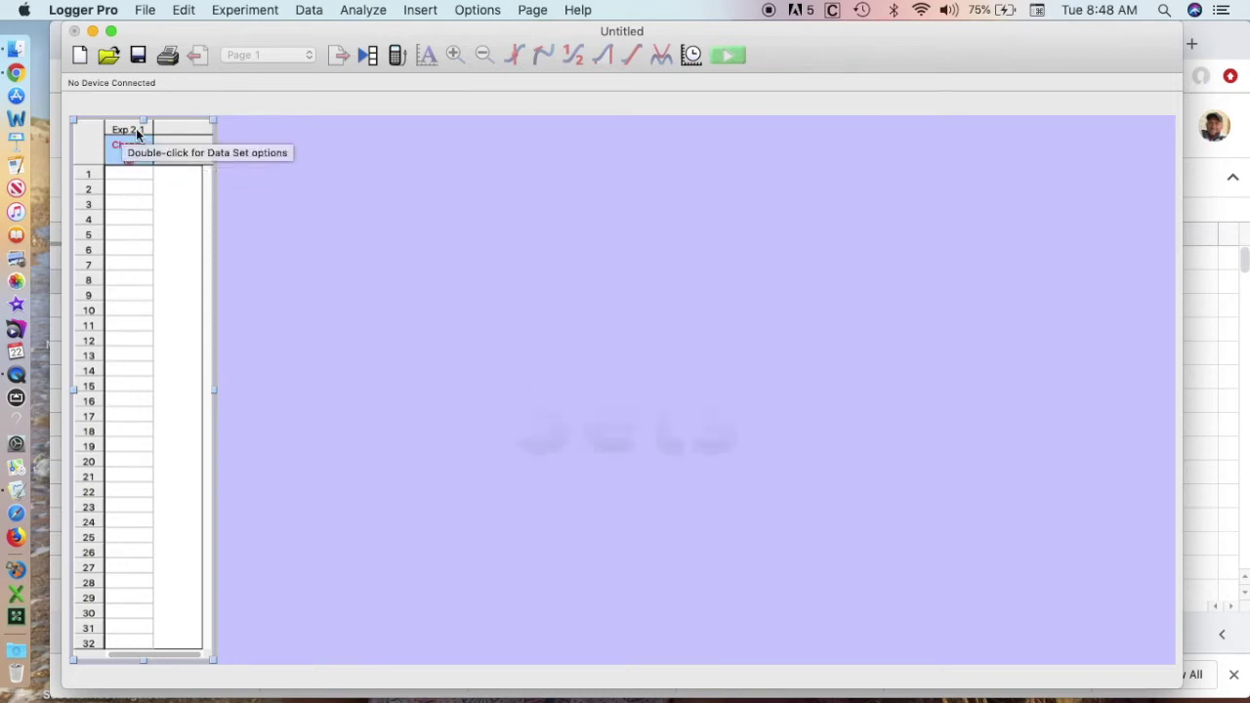
Step: Add a second data set named 'Exp 2.4'
{"action": "left_click", "coordinate": [308, 10]}
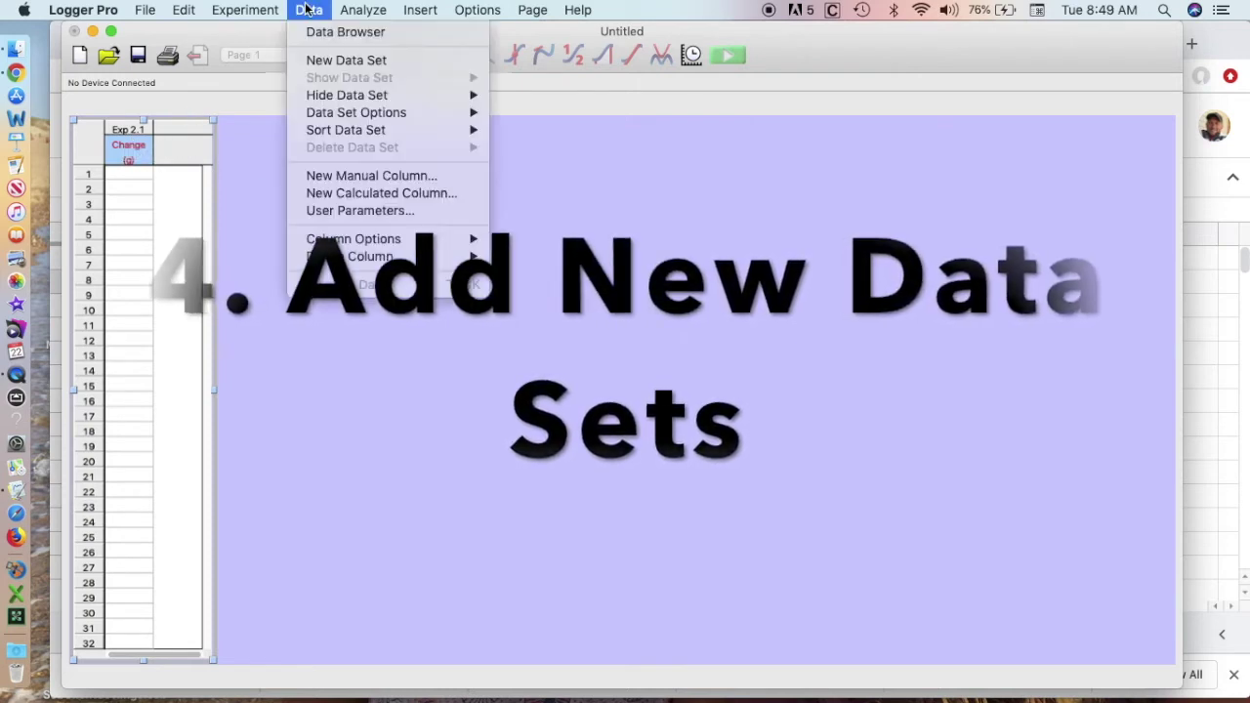
{"action": "left_click", "coordinate": [332, 61]}
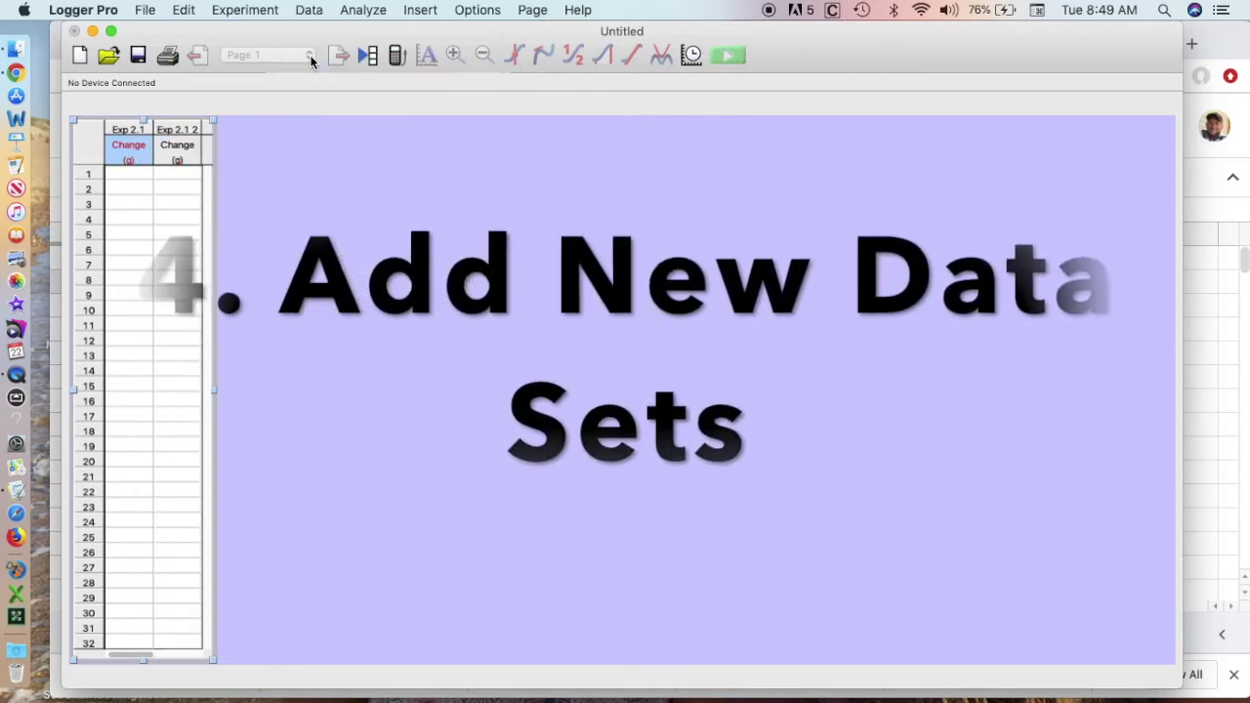
{"action": "double_click", "coordinate": [177, 131]}
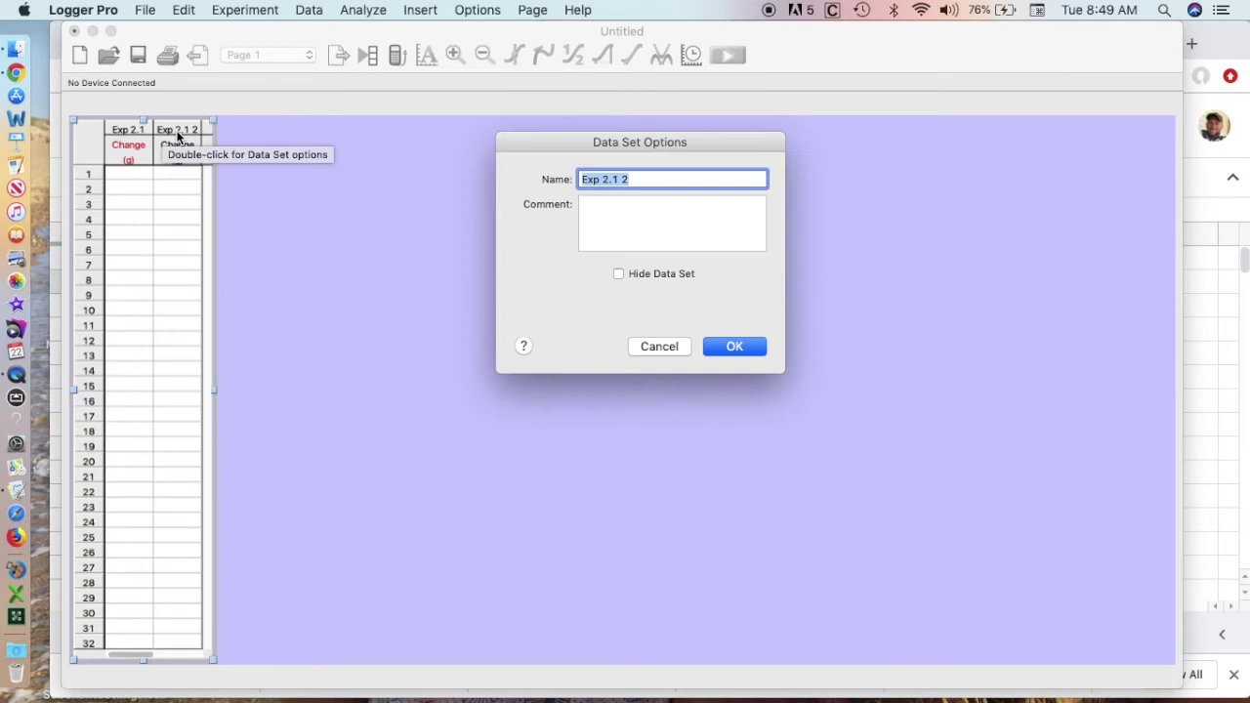
{"action": "type", "text": "Ex"}
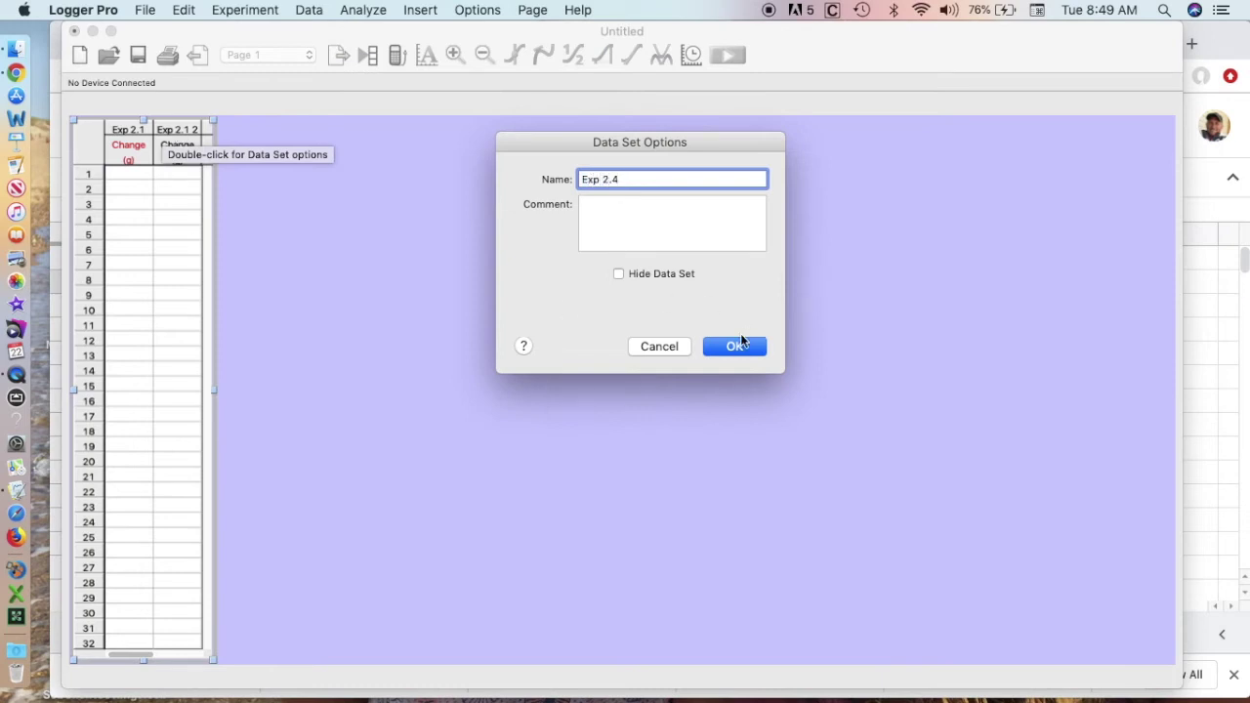
{"action": "left_click", "coordinate": [734, 346]}
Step: Colour the Exp 2.4 Change column royal blue
{"action": "double_click", "coordinate": [177, 163]}
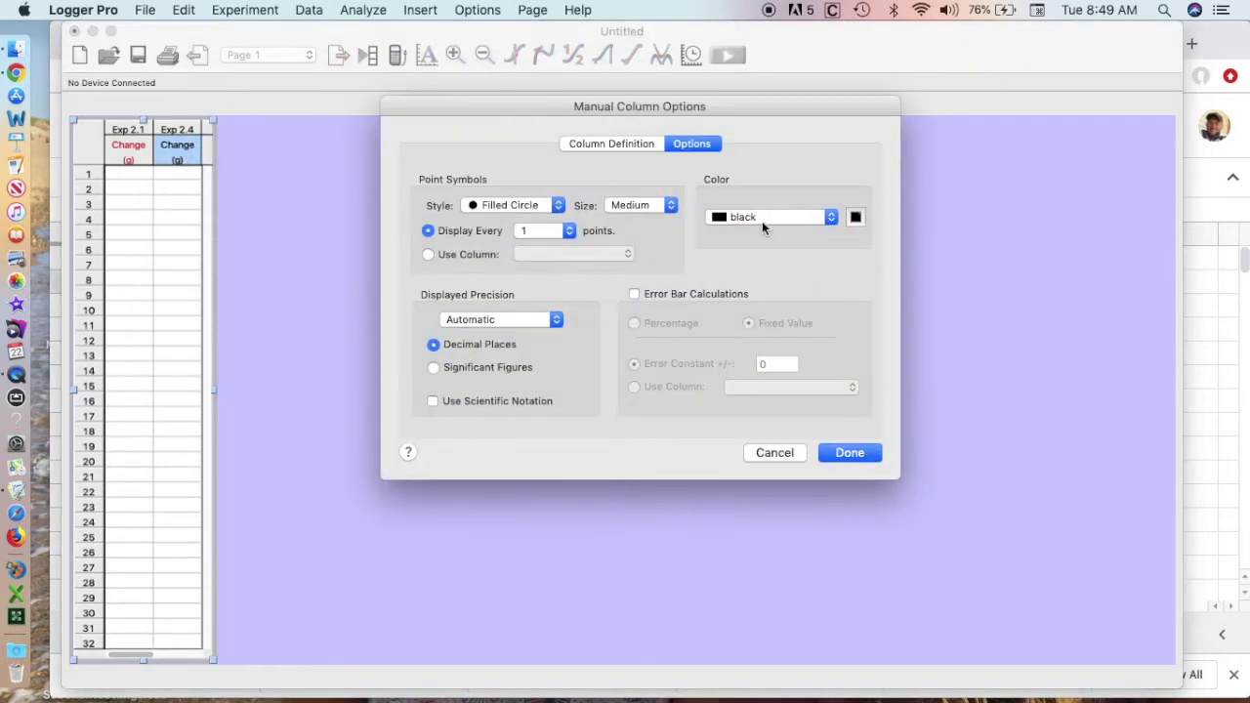
{"action": "left_click", "coordinate": [734, 221]}
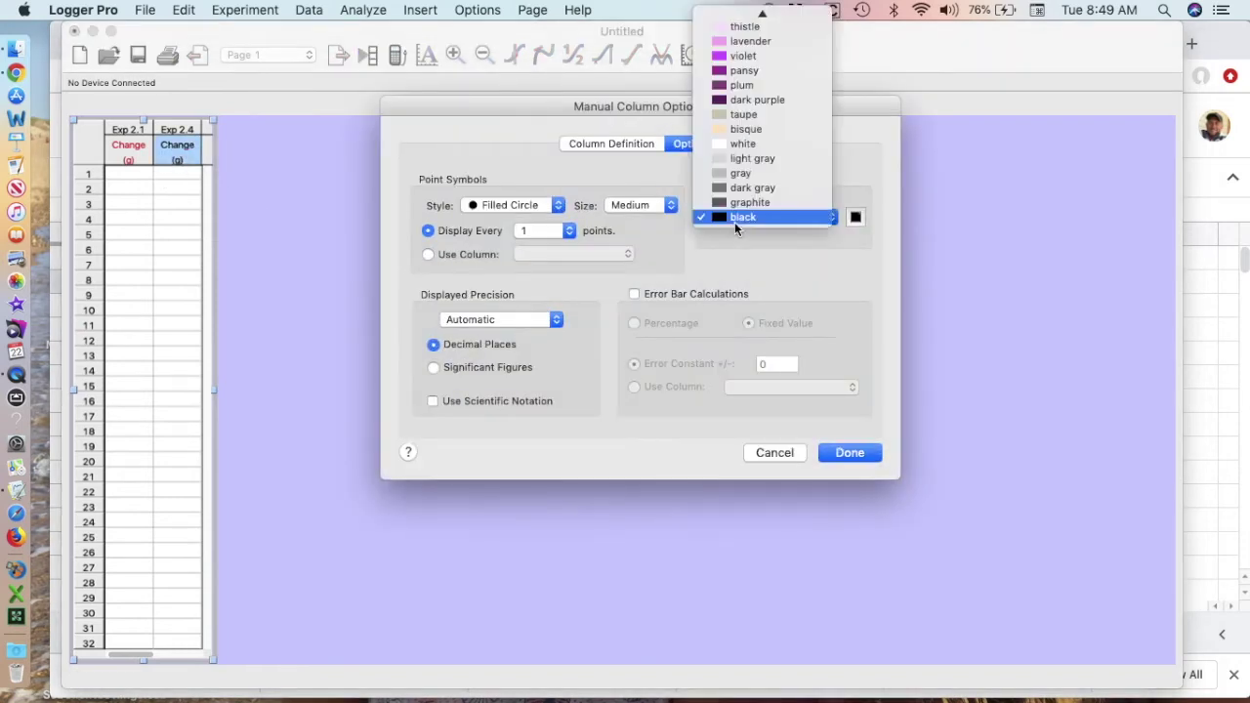
{"action": "scroll", "coordinate": [735, 78], "scroll_direction": "up", "scroll_amount": 10}
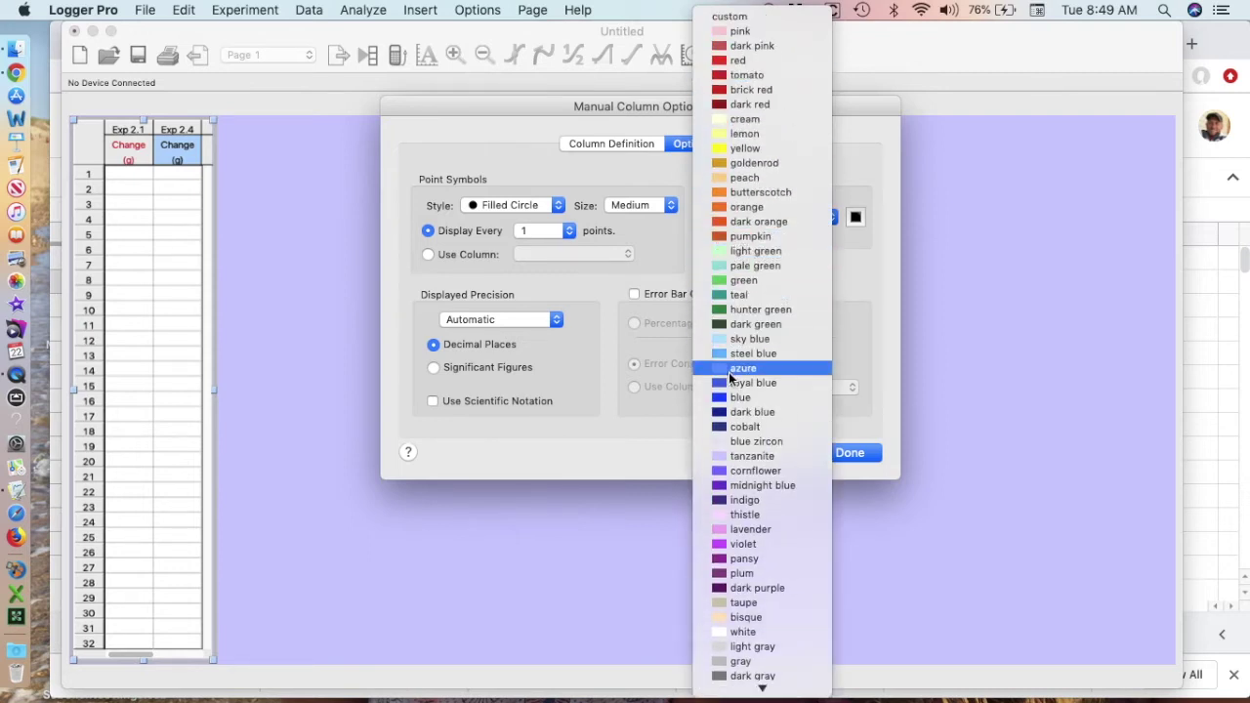
{"action": "left_click", "coordinate": [727, 382]}
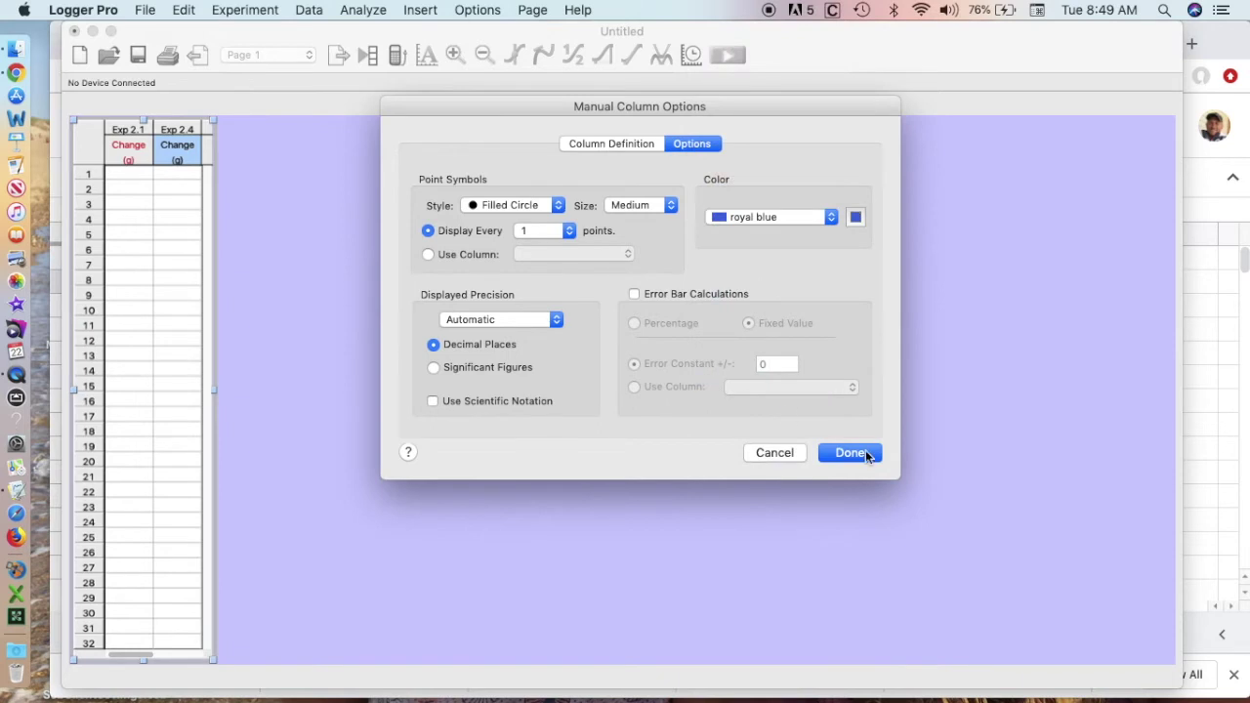
{"action": "left_click", "coordinate": [865, 453]}
Step: Add an 'Exp 2.5' data set with its Change column coloured butterscotch
{"action": "left_click", "coordinate": [310, 10]}
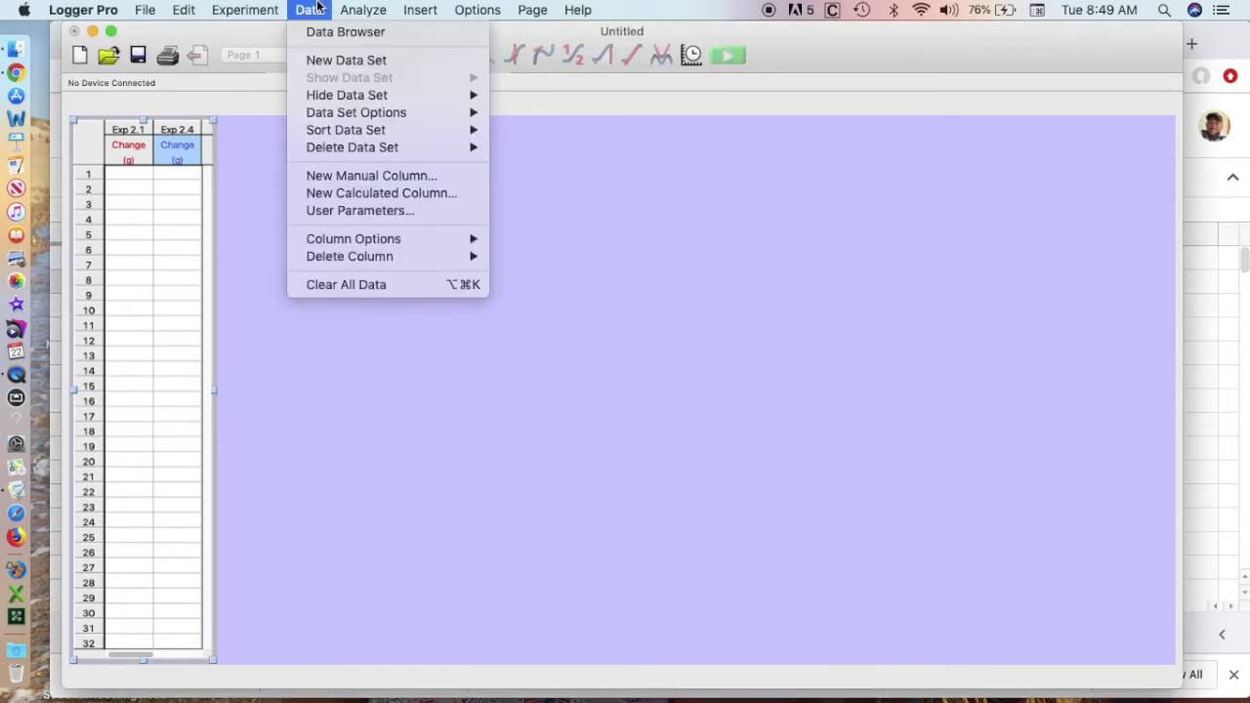
{"action": "left_click", "coordinate": [318, 60]}
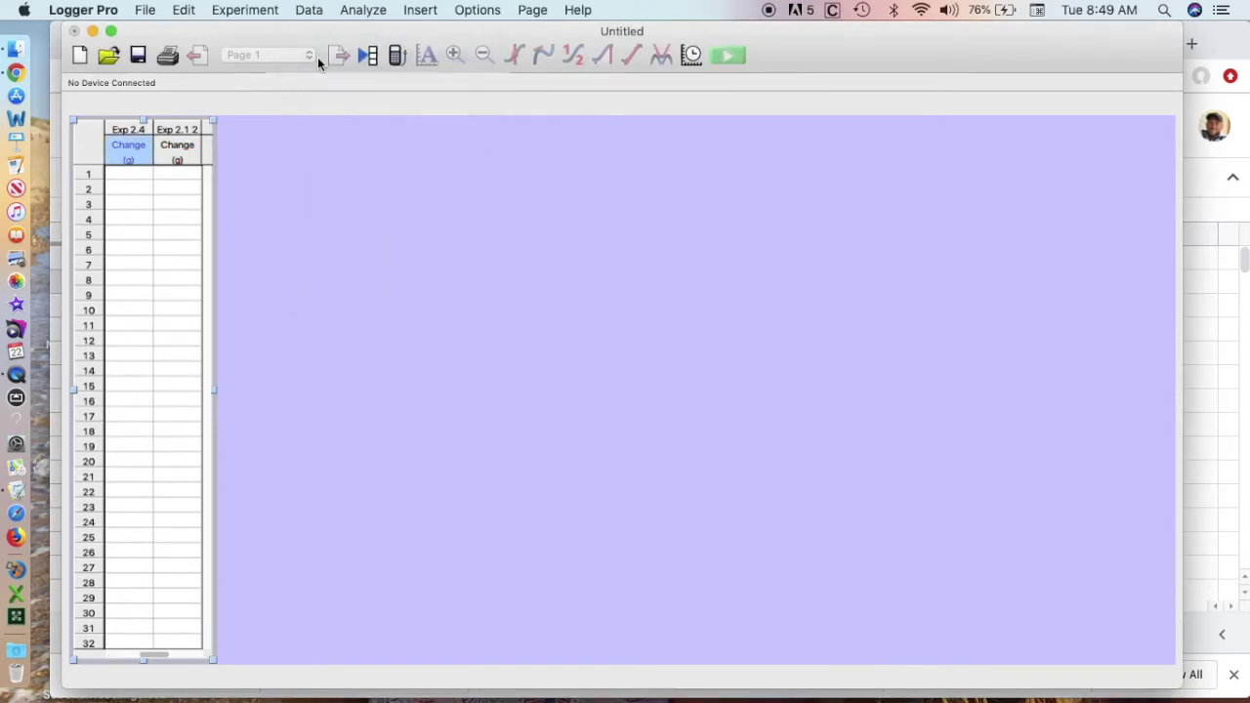
{"action": "double_click", "coordinate": [186, 139]}
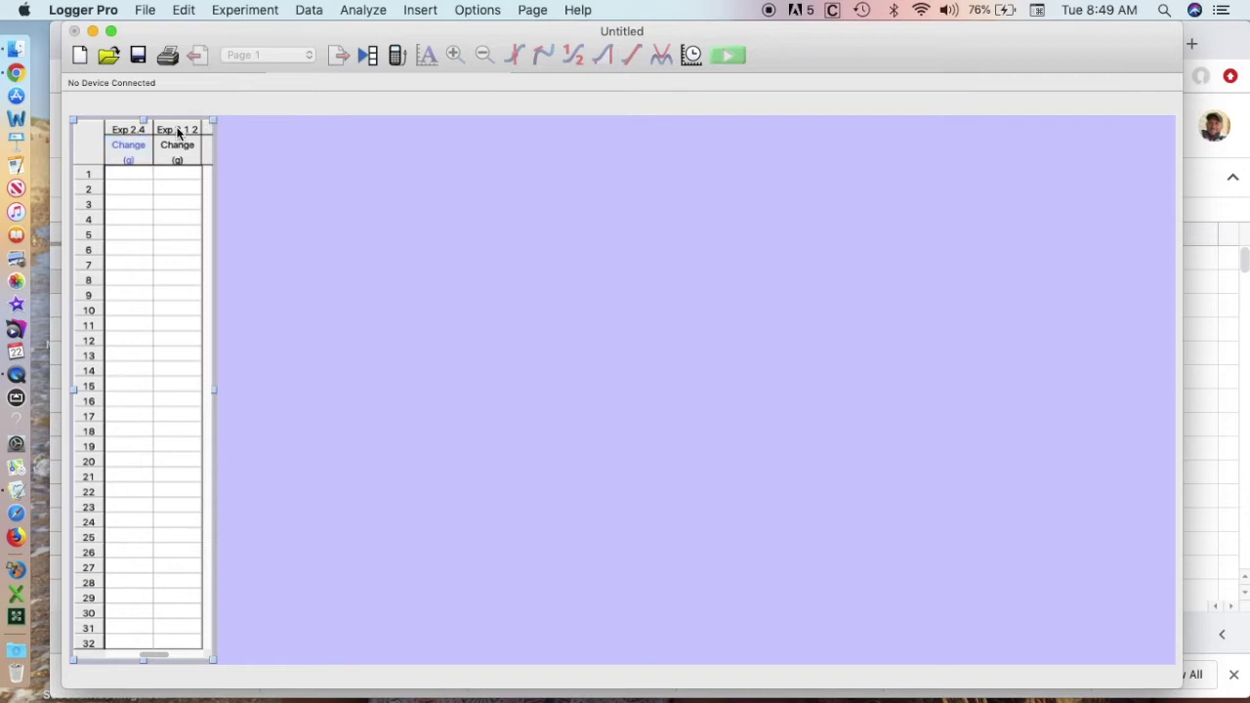
{"action": "type", "text": "Exp 2.5"}
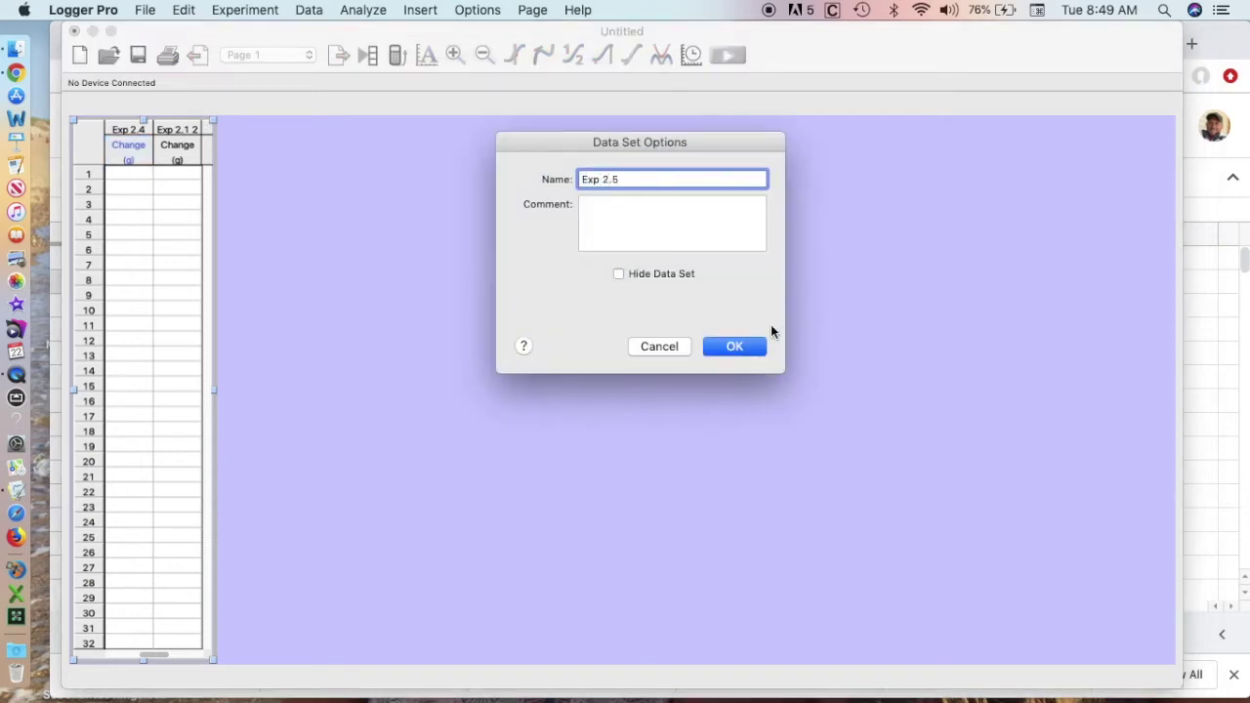
{"action": "left_click", "coordinate": [749, 342]}
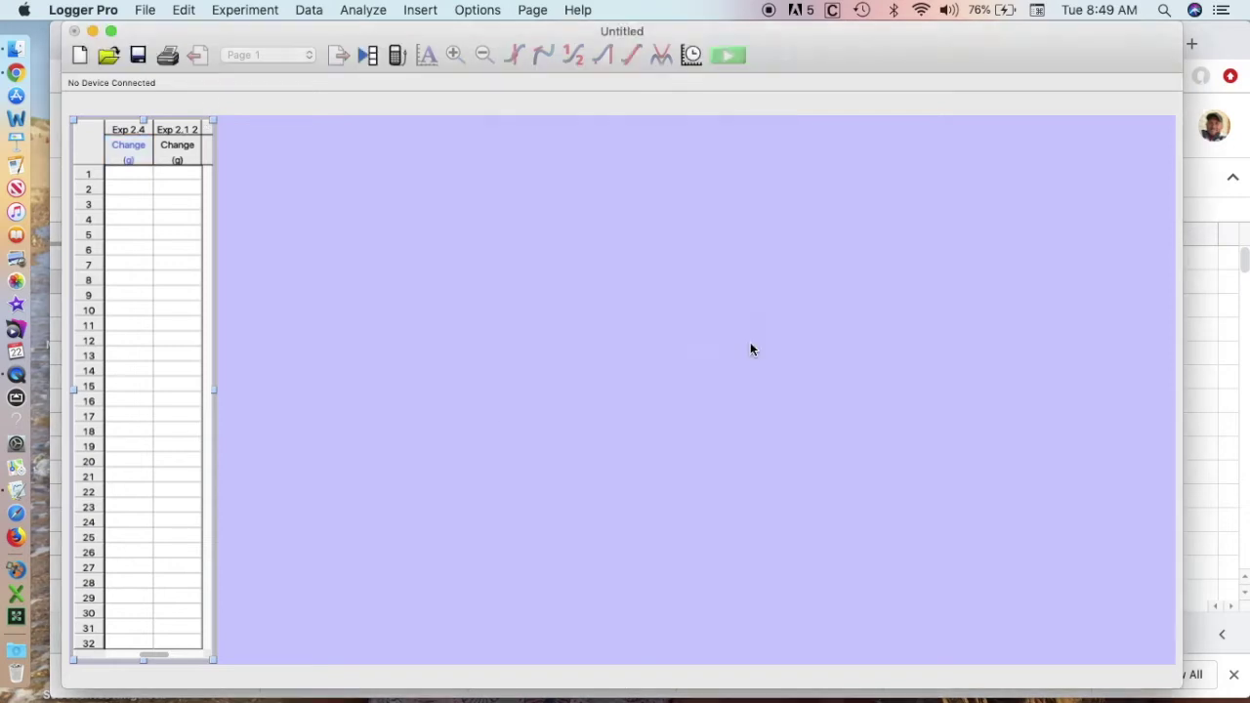
{"action": "double_click", "coordinate": [182, 147]}
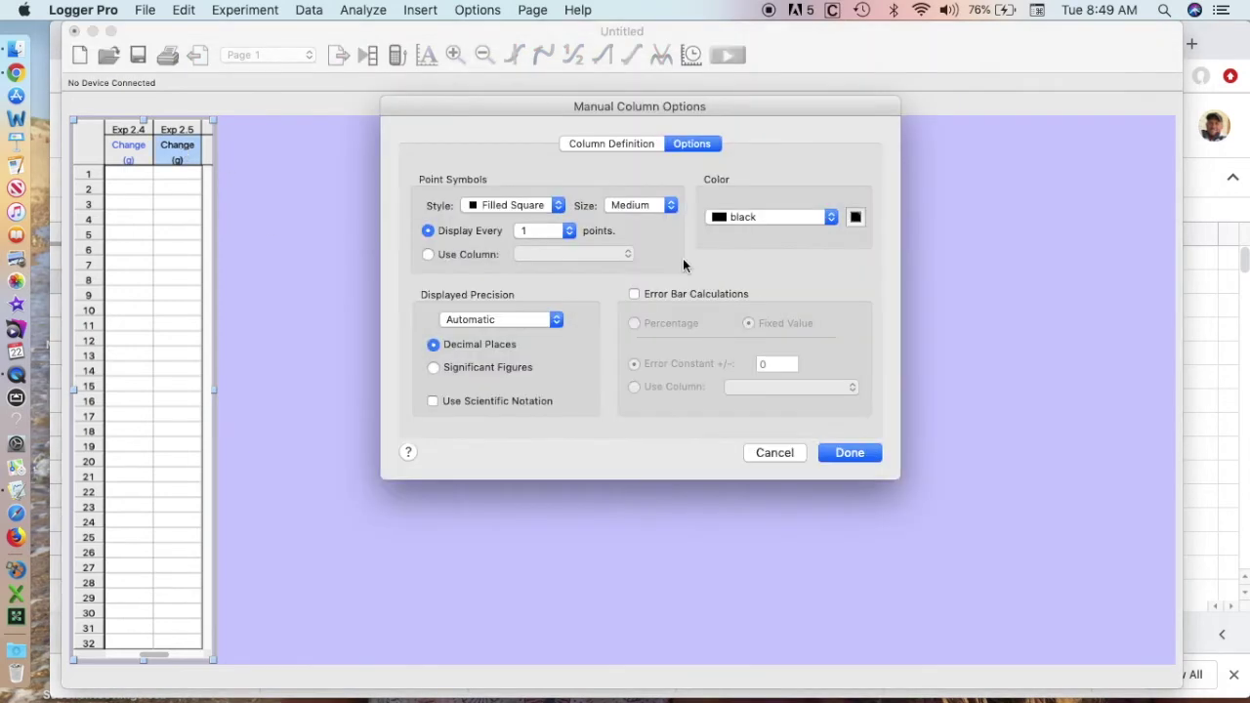
{"action": "left_click", "coordinate": [739, 217]}
{"action": "scroll", "coordinate": [737, 218], "scroll_direction": "up", "scroll_amount": 10}
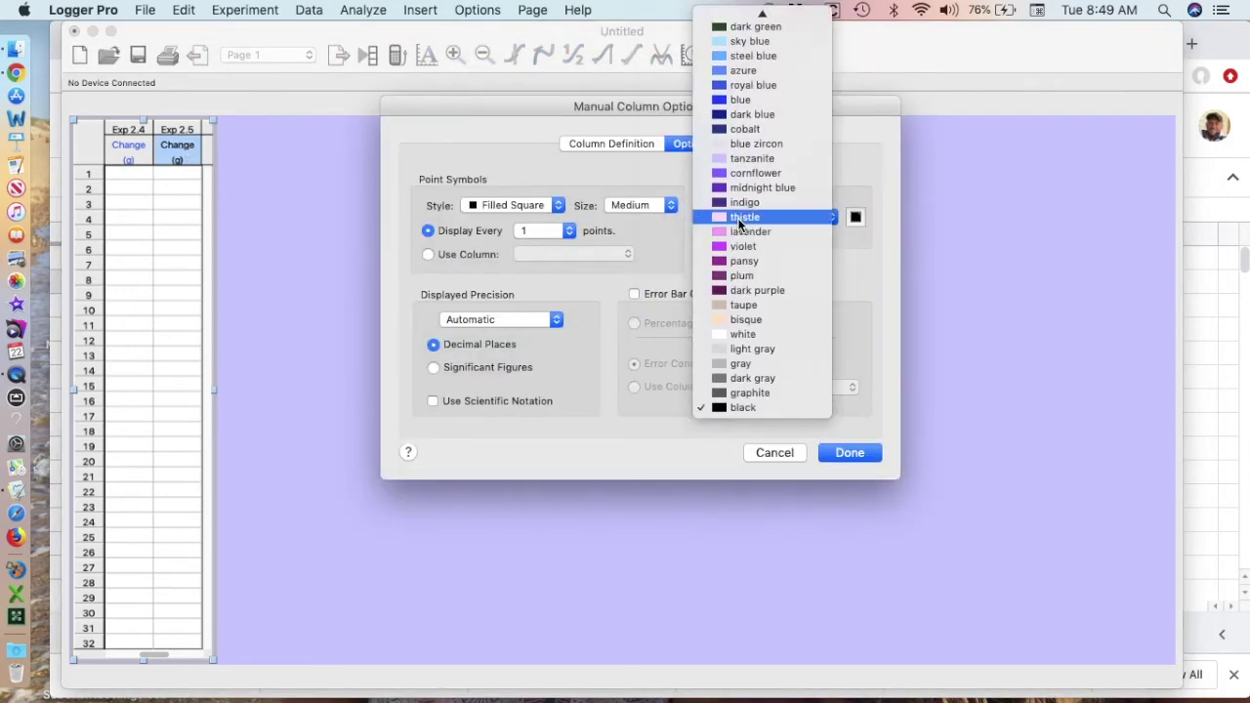
{"action": "scroll", "coordinate": [737, 217], "scroll_direction": "up", "scroll_amount": 4}
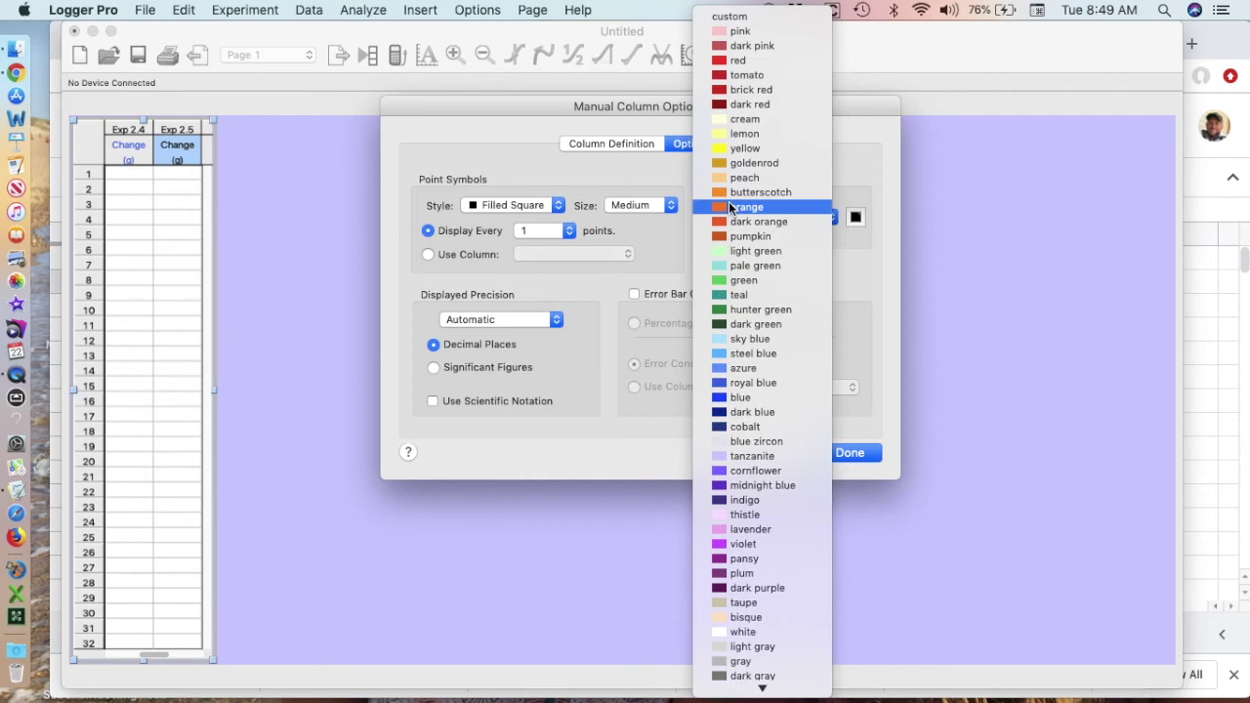
{"action": "left_click", "coordinate": [730, 193]}
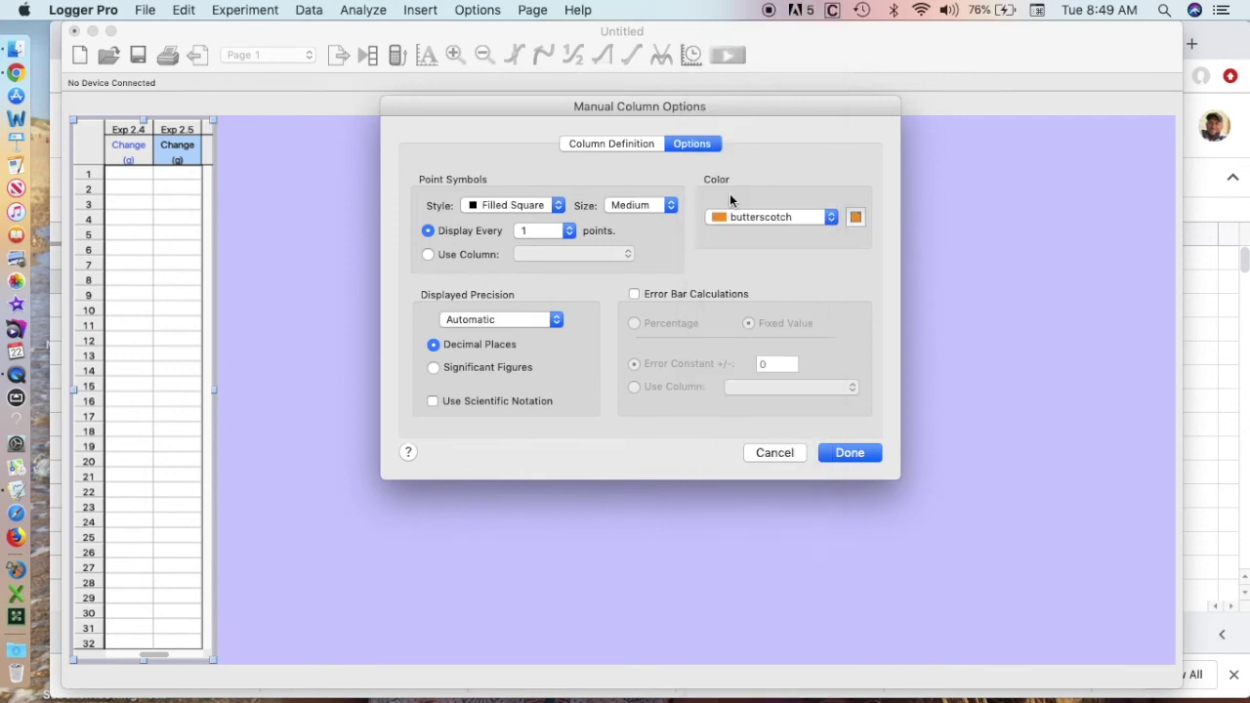
{"action": "left_click", "coordinate": [846, 453]}
Step: Add an 'Exp 2.6' data set and widen the data table to the right
{"action": "left_click", "coordinate": [308, 10]}
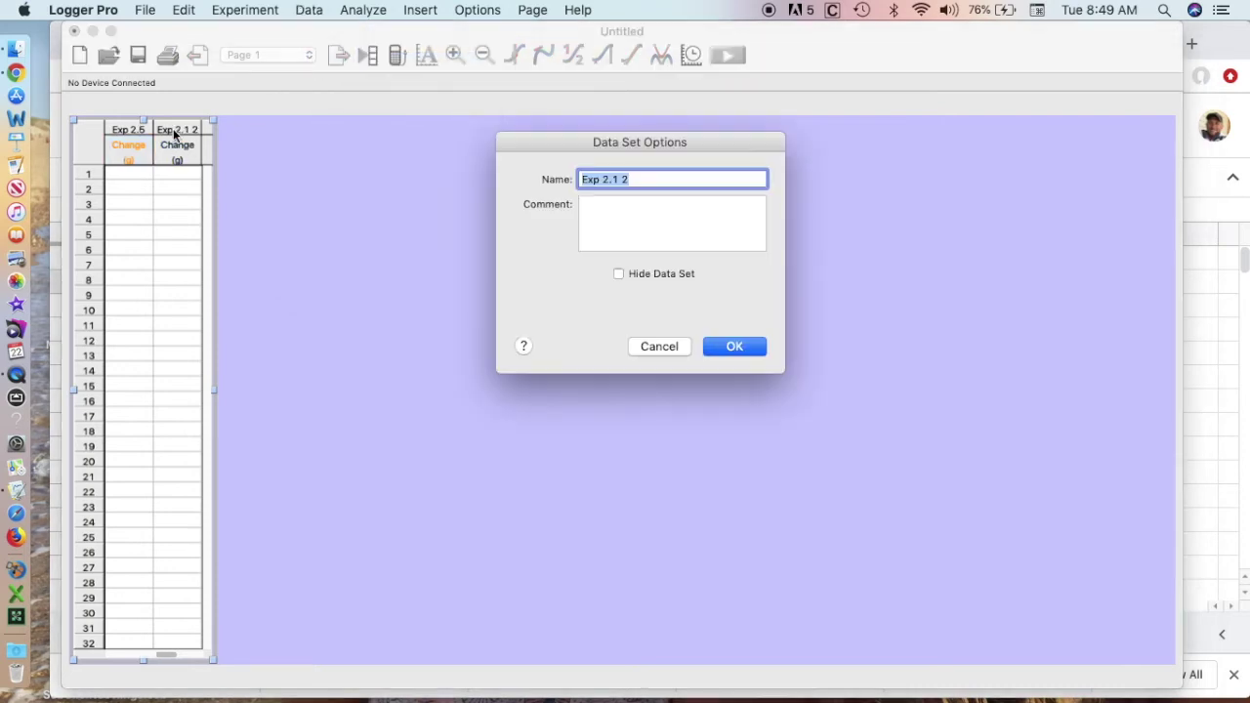
{"action": "type", "text": "Exp 2.6"}
{"action": "left_click", "coordinate": [739, 354]}
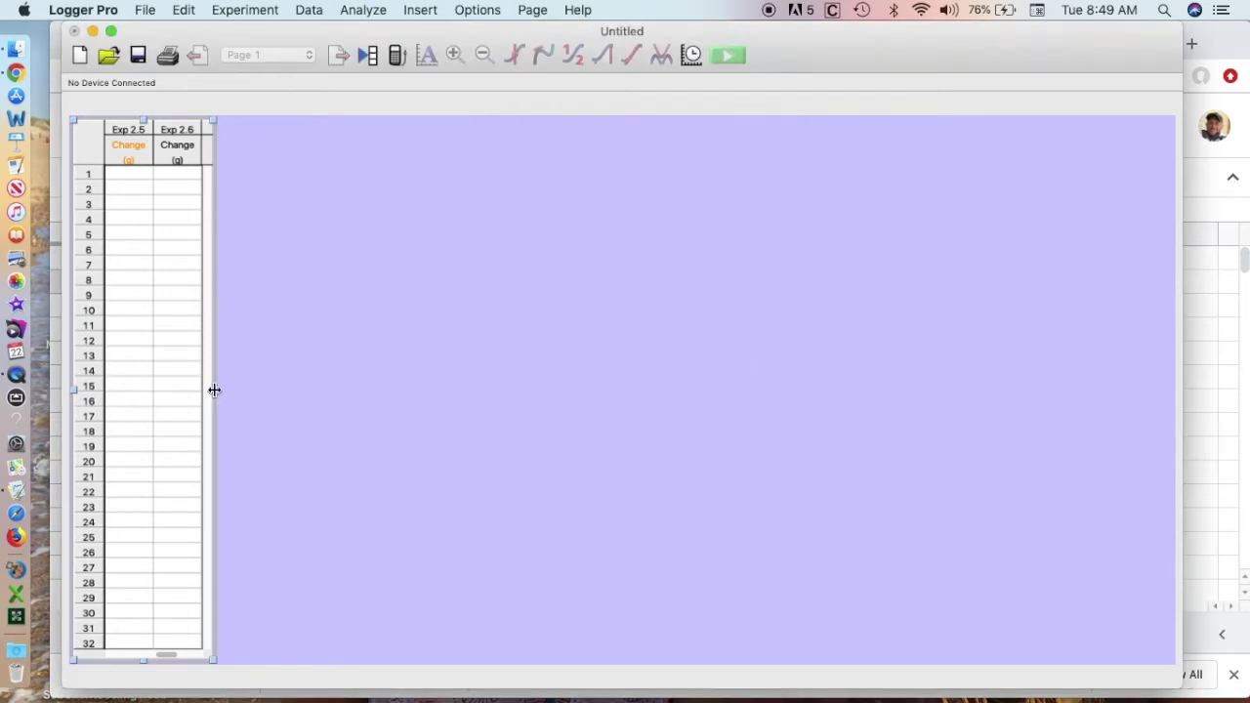
{"action": "left_click_drag", "start_coordinate": [213, 389], "coordinate": [677, 354]}
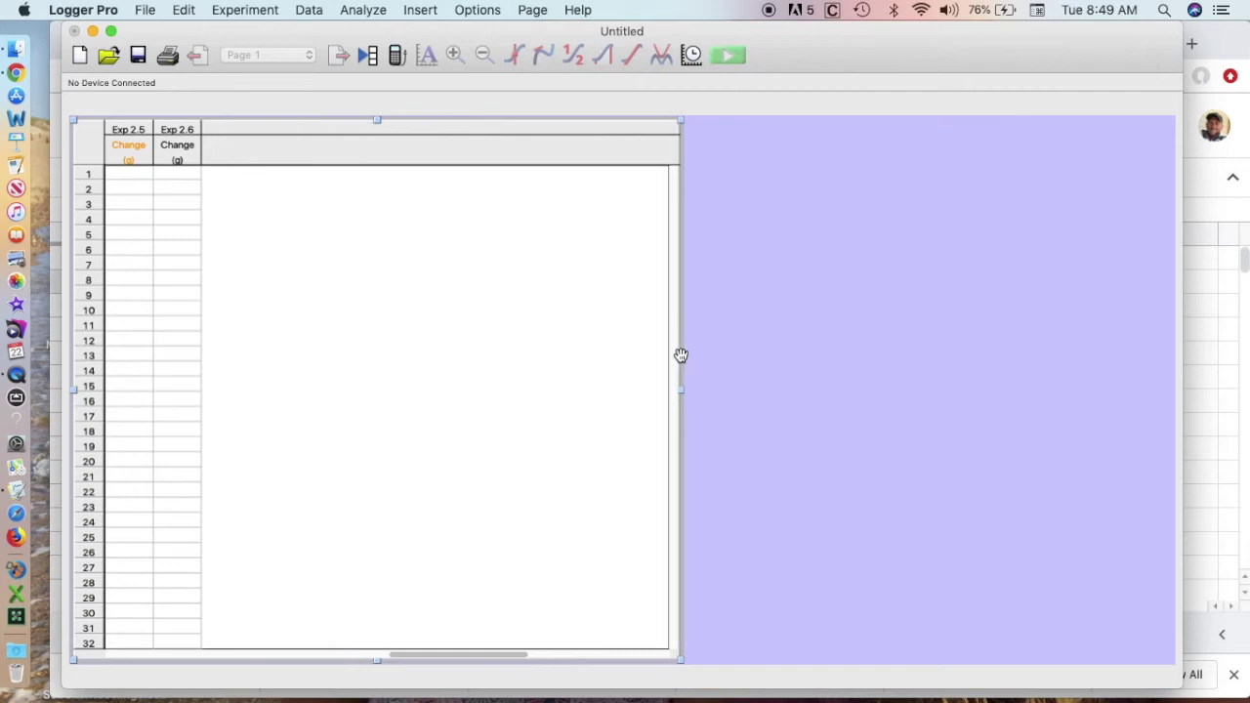
{"action": "scroll", "coordinate": [280, 348], "scroll_direction": "left", "scroll_amount": 5}
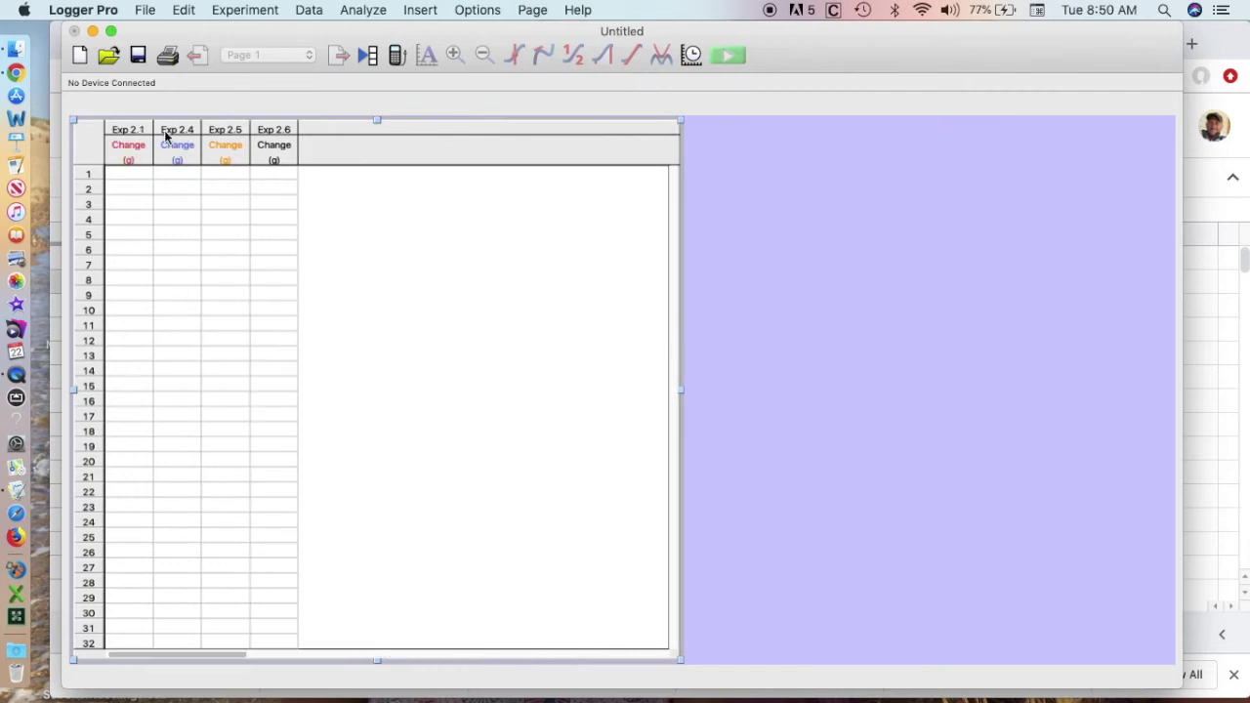
{"action": "left_click", "coordinate": [25, 84]}
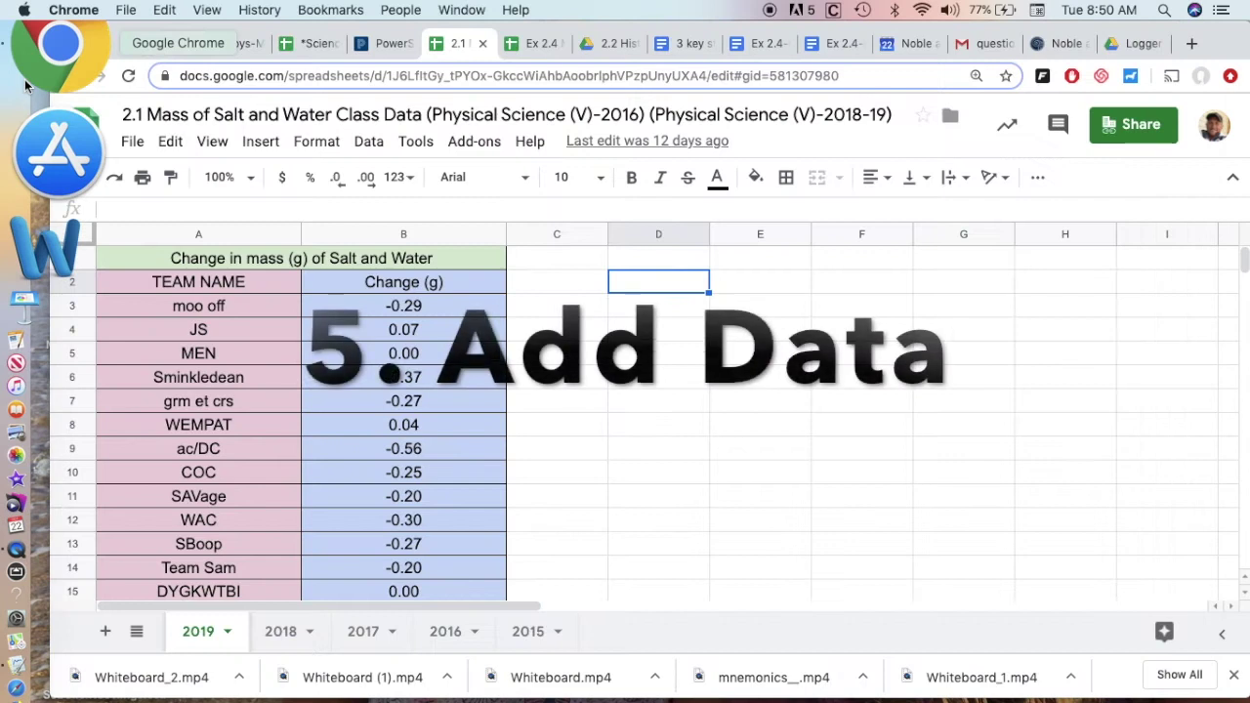
Step: Copy the Salt and Water Change (g) values in B3:B15, starting at -0.29
{"action": "left_click", "coordinate": [441, 314]}
{"action": "left_click_drag", "start_coordinate": [440, 315], "coordinate": [421, 581]}
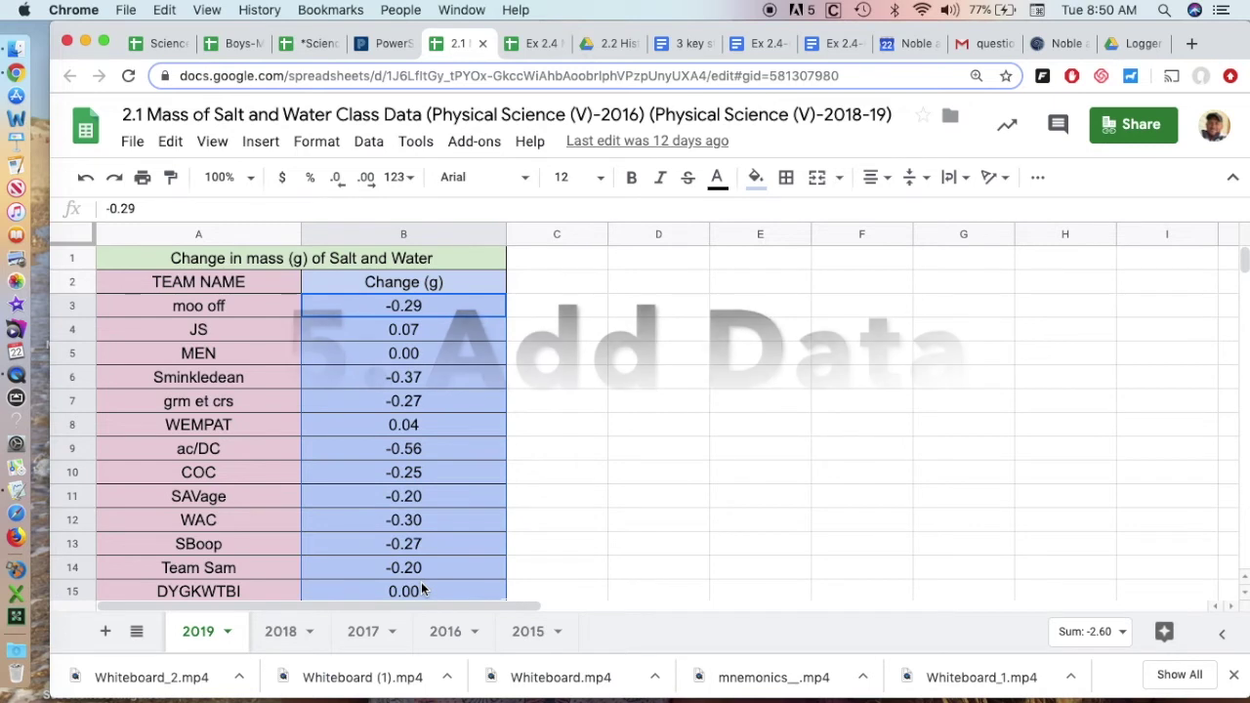
{"action": "key", "text": "super+c"}
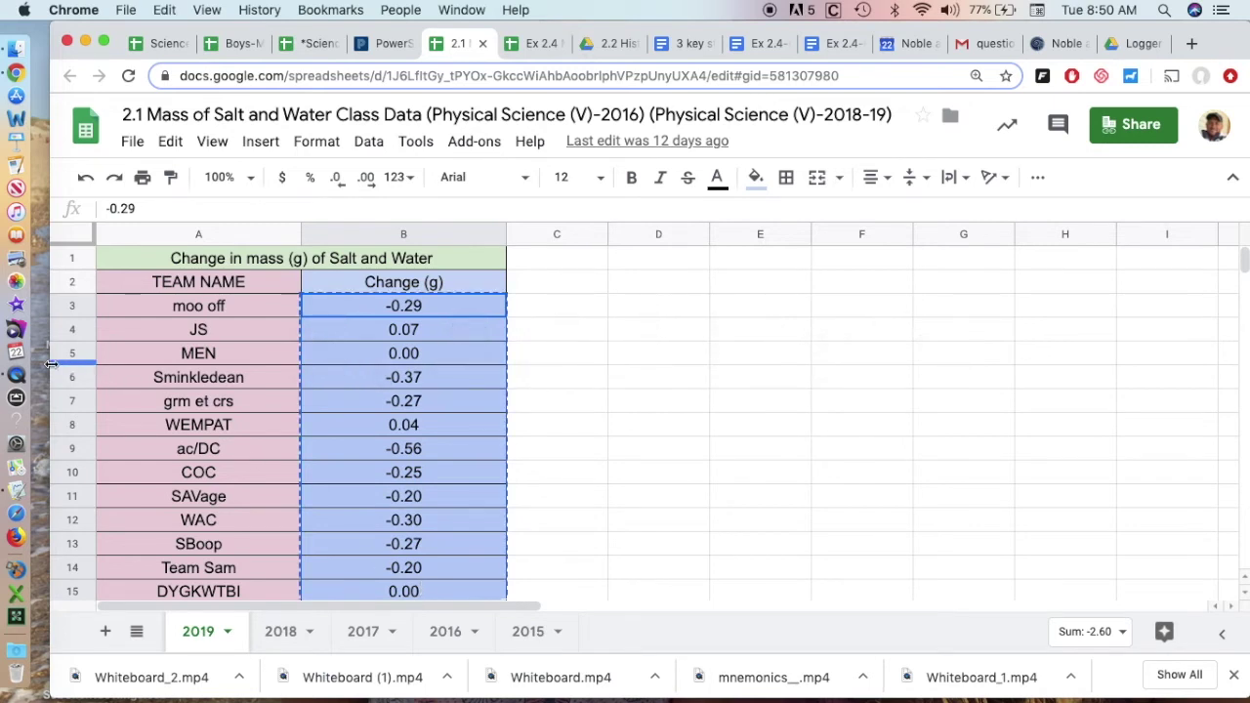
Step: Paste the thirteen salt-and-water change values into Exp 2.1 starting at row 1
{"action": "left_click", "coordinate": [18, 493]}
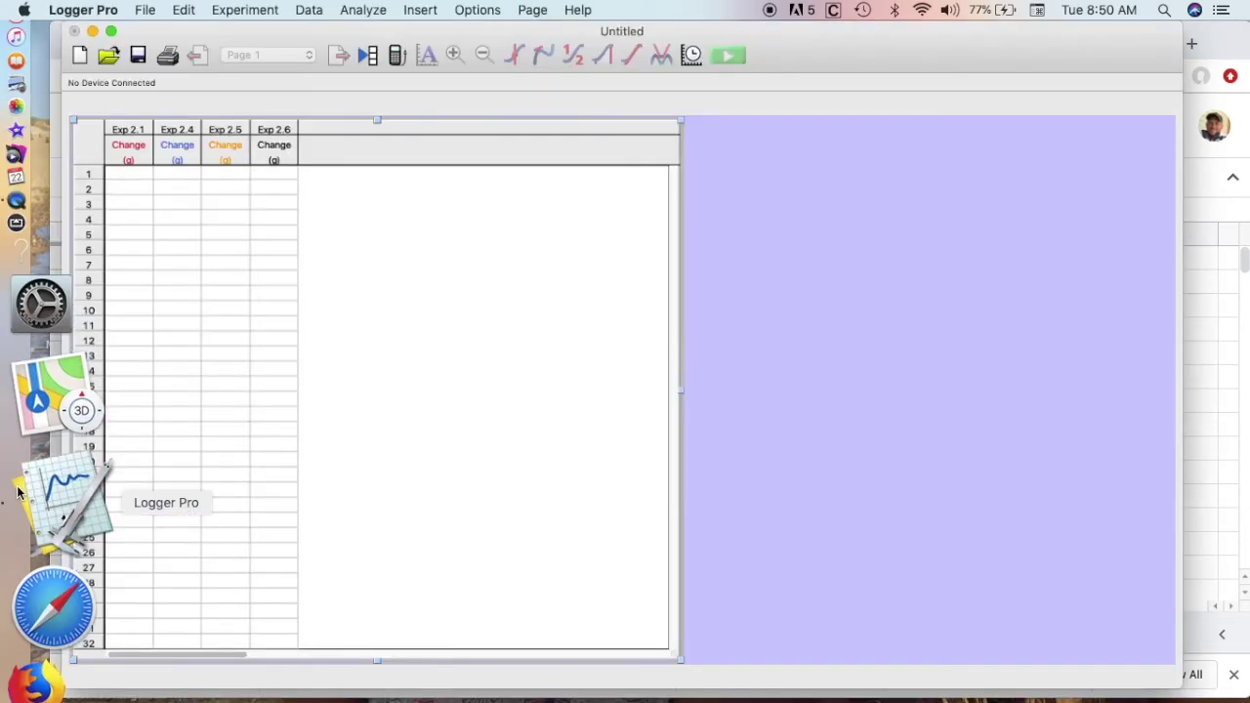
{"action": "left_click", "coordinate": [128, 174]}
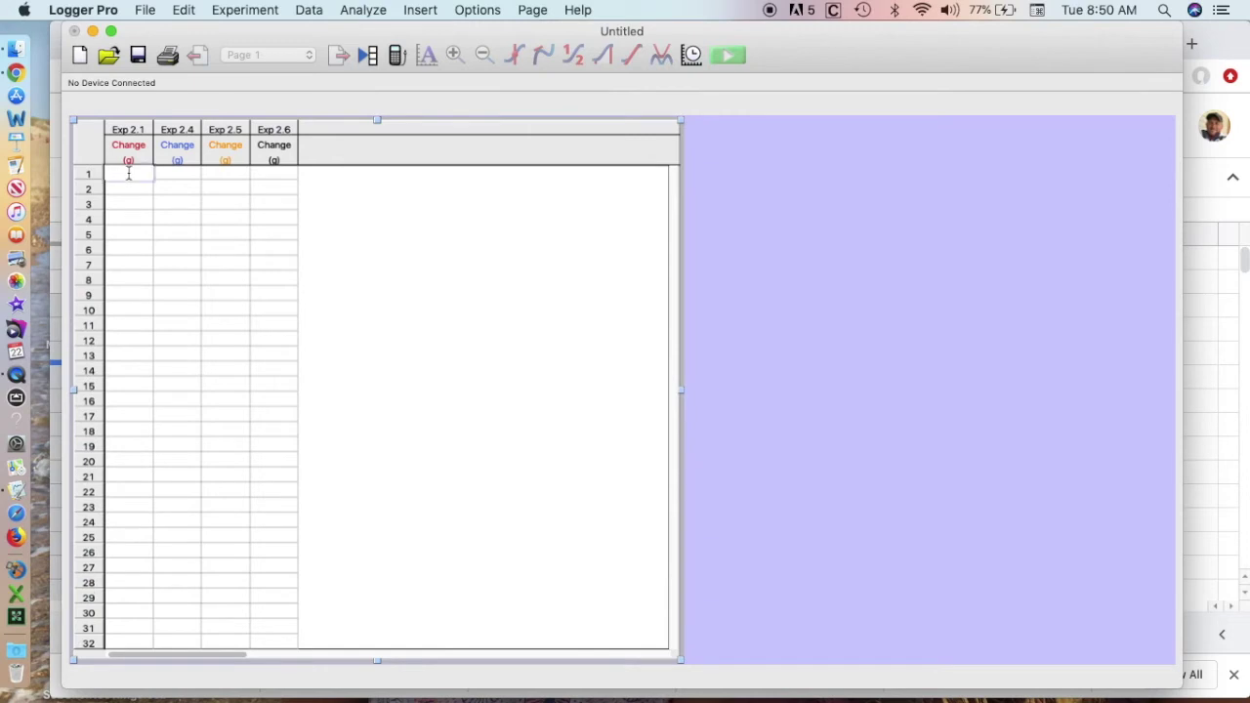
{"action": "key", "text": "super+v"}
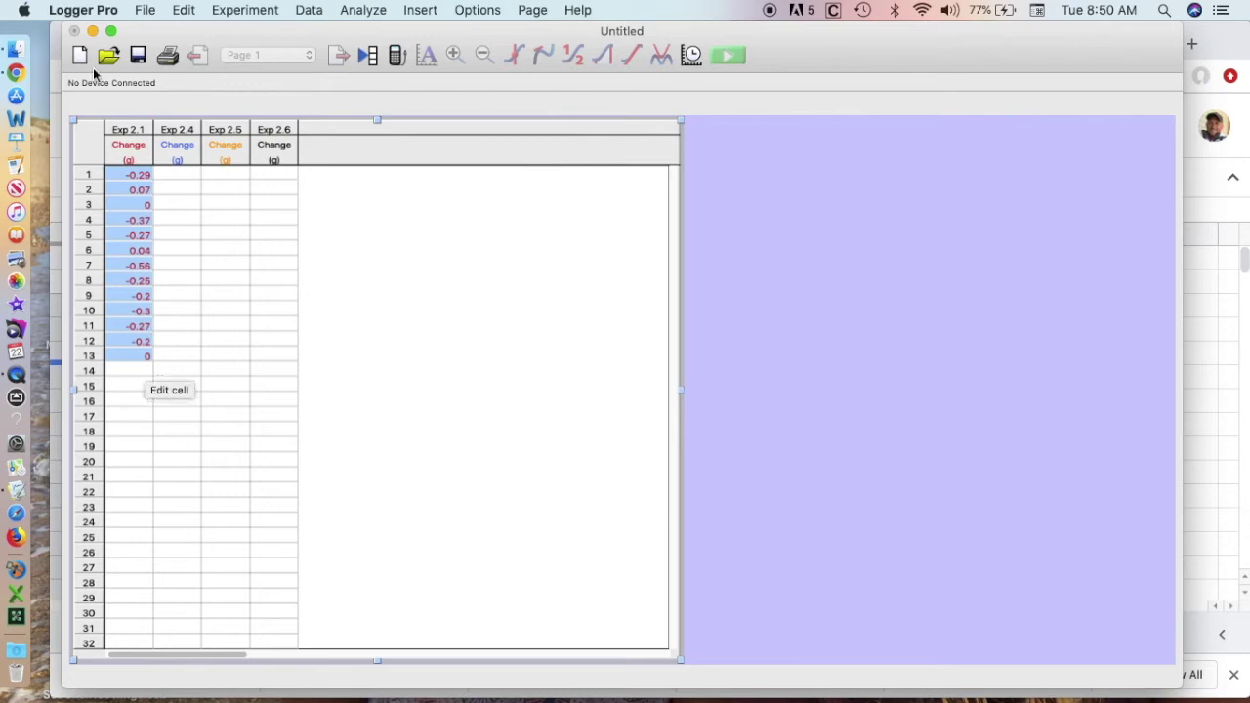
{"action": "left_click", "coordinate": [16, 73]}
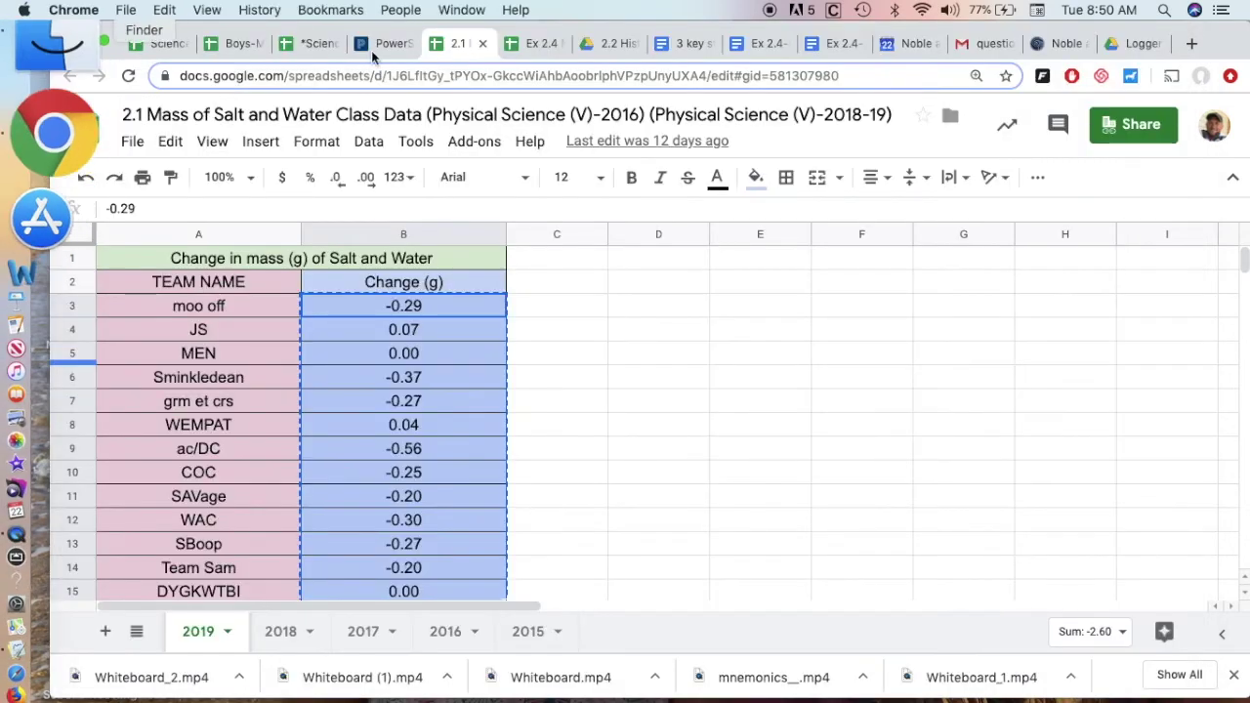
Step: Copy the change values D6:D16 from the Ex 2.4 Mass of Ice and Water sheet
{"action": "left_click", "coordinate": [537, 43]}
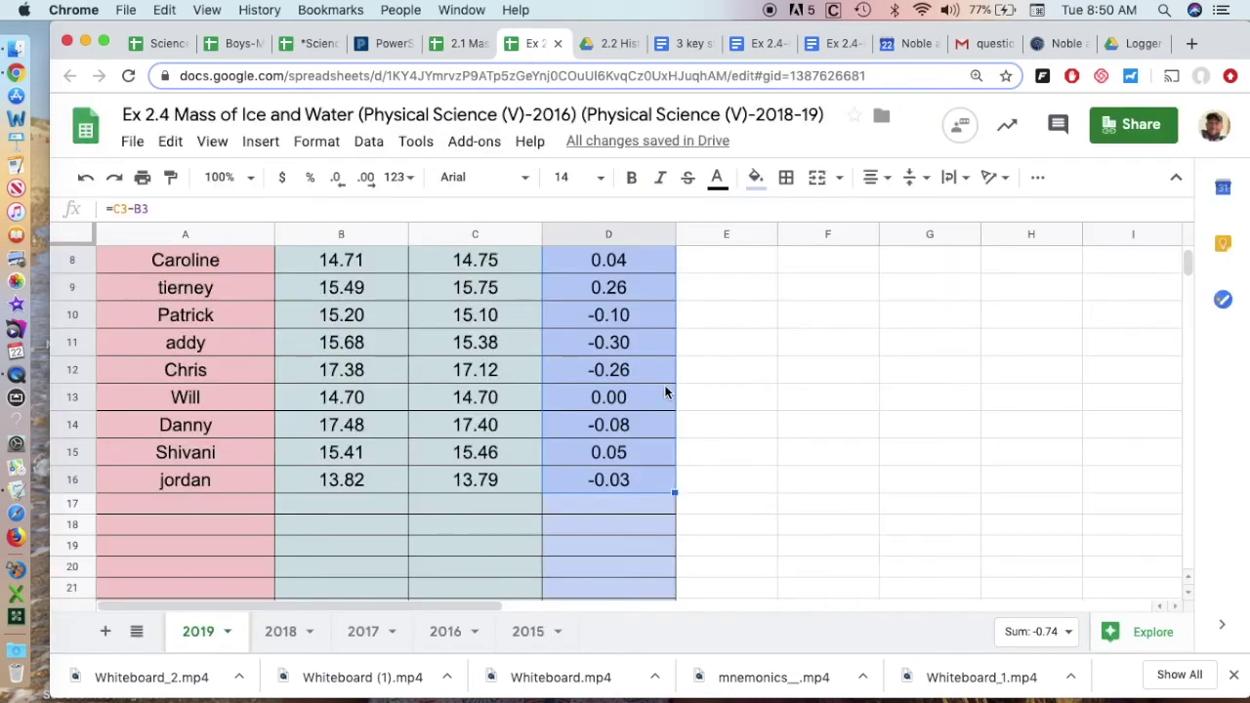
{"action": "scroll", "coordinate": [664, 391], "scroll_direction": "up", "scroll_amount": 2}
{"action": "left_click_drag", "start_coordinate": [634, 270], "coordinate": [625, 533]}
{"action": "key", "text": "super+c"}
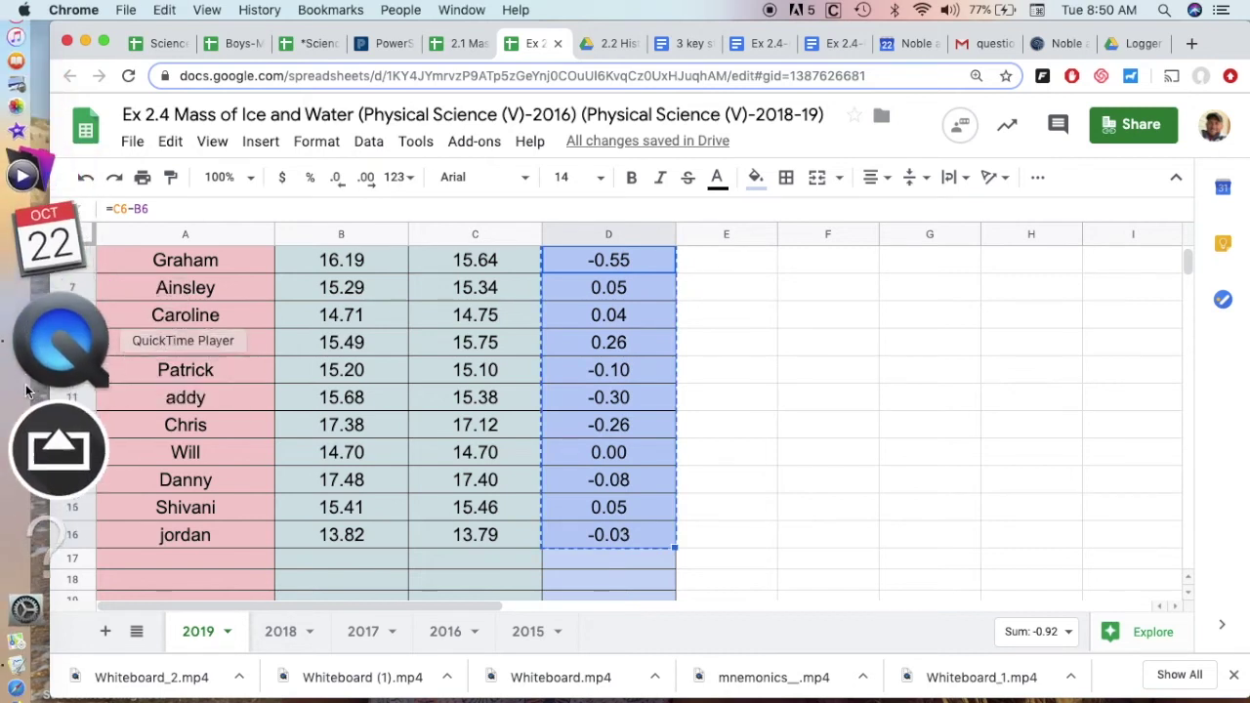
Step: Paste the eleven ice-and-water values, -0.55 to -0.03, into Exp 2.4 from row 1
{"action": "left_click", "coordinate": [92, 493]}
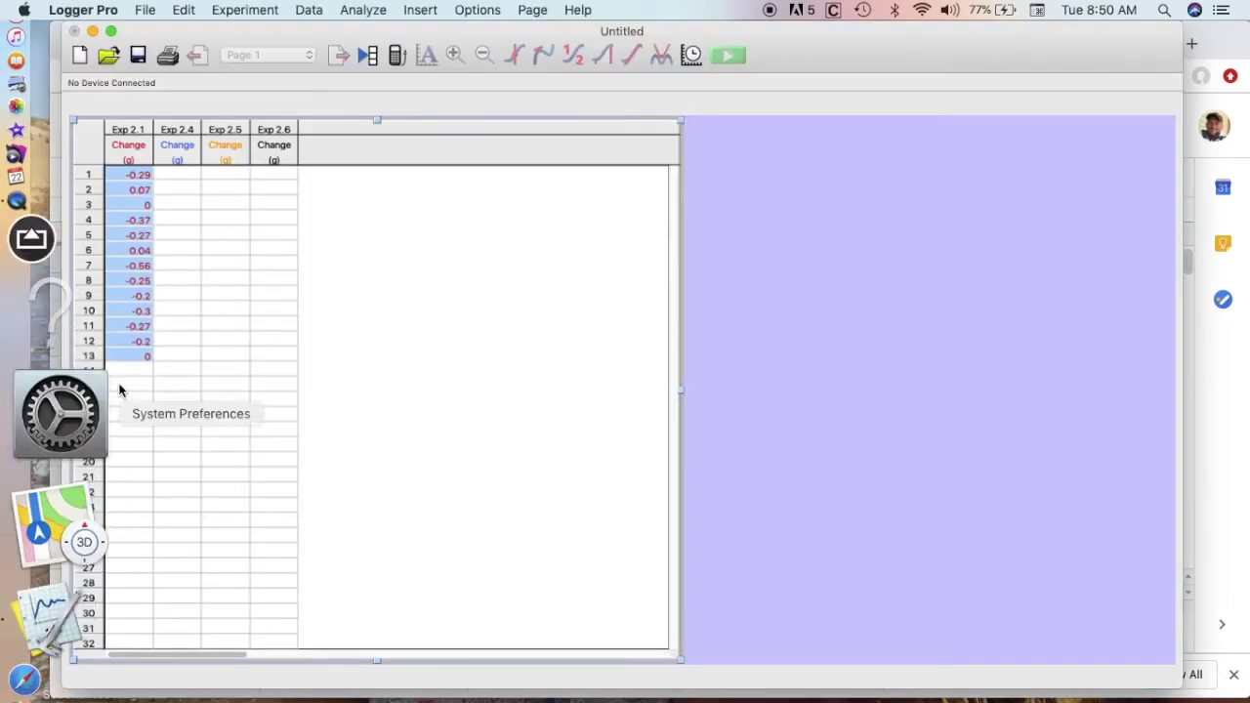
{"action": "left_click", "coordinate": [169, 176]}
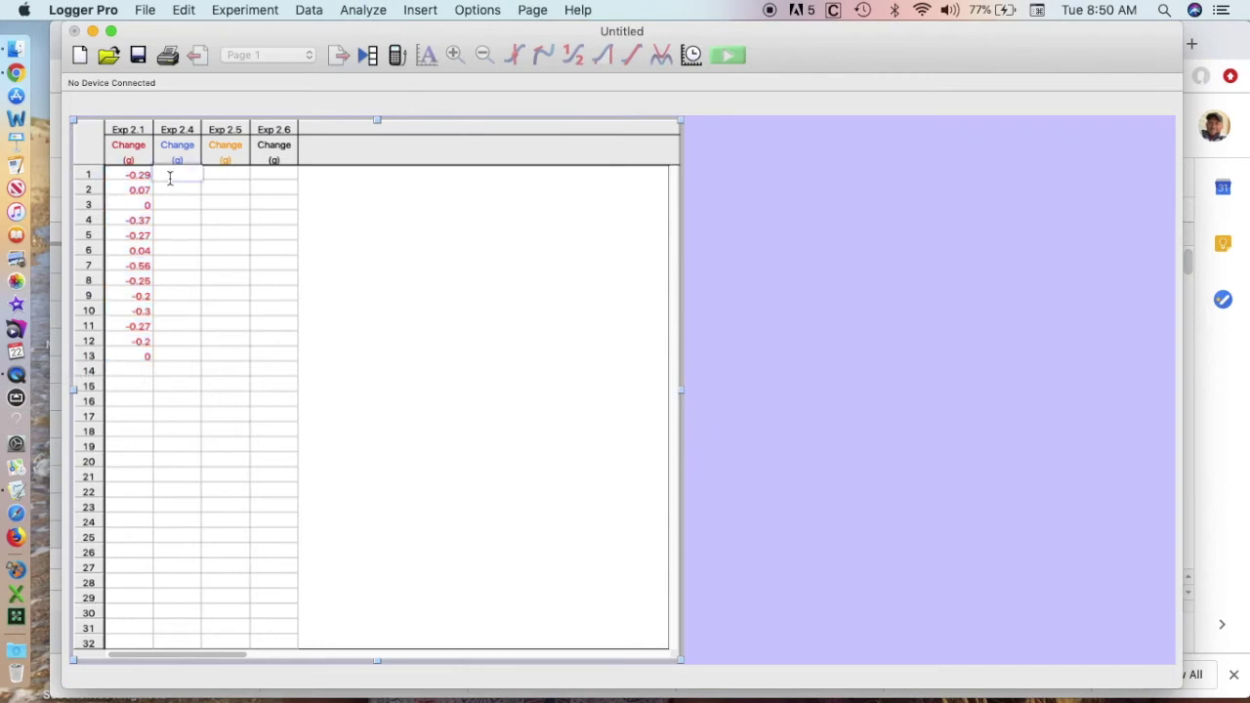
{"action": "key", "text": "super+v"}
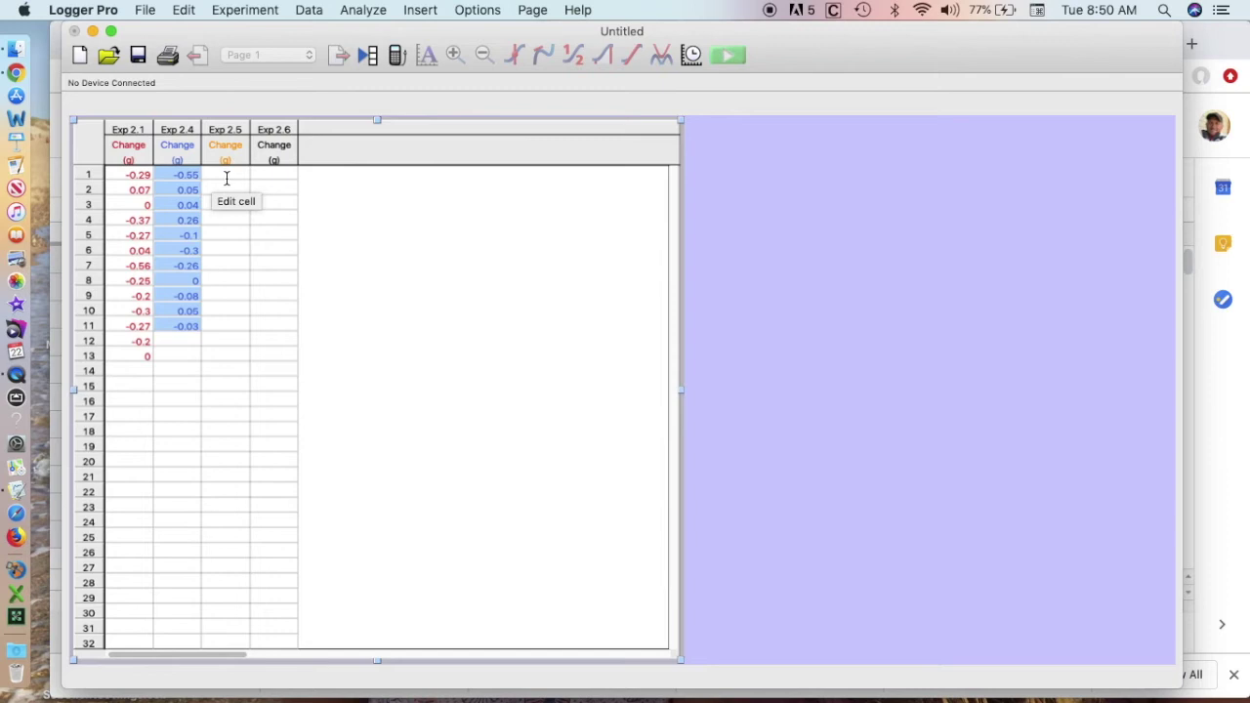
Step: Enter -0.25 in Exp 2.5 row 1 and correct Exp 2.1's second value to -0.07
{"action": "left_click", "coordinate": [226, 178]}
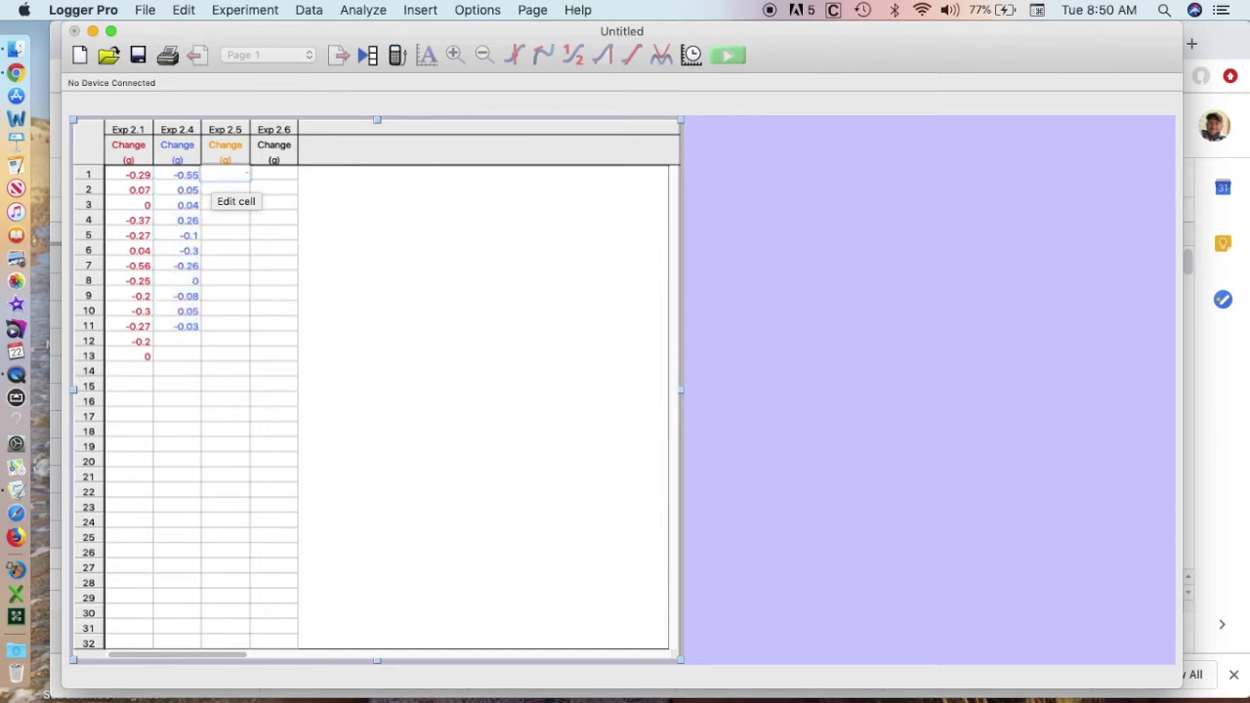
{"action": "key", "text": "Return"}
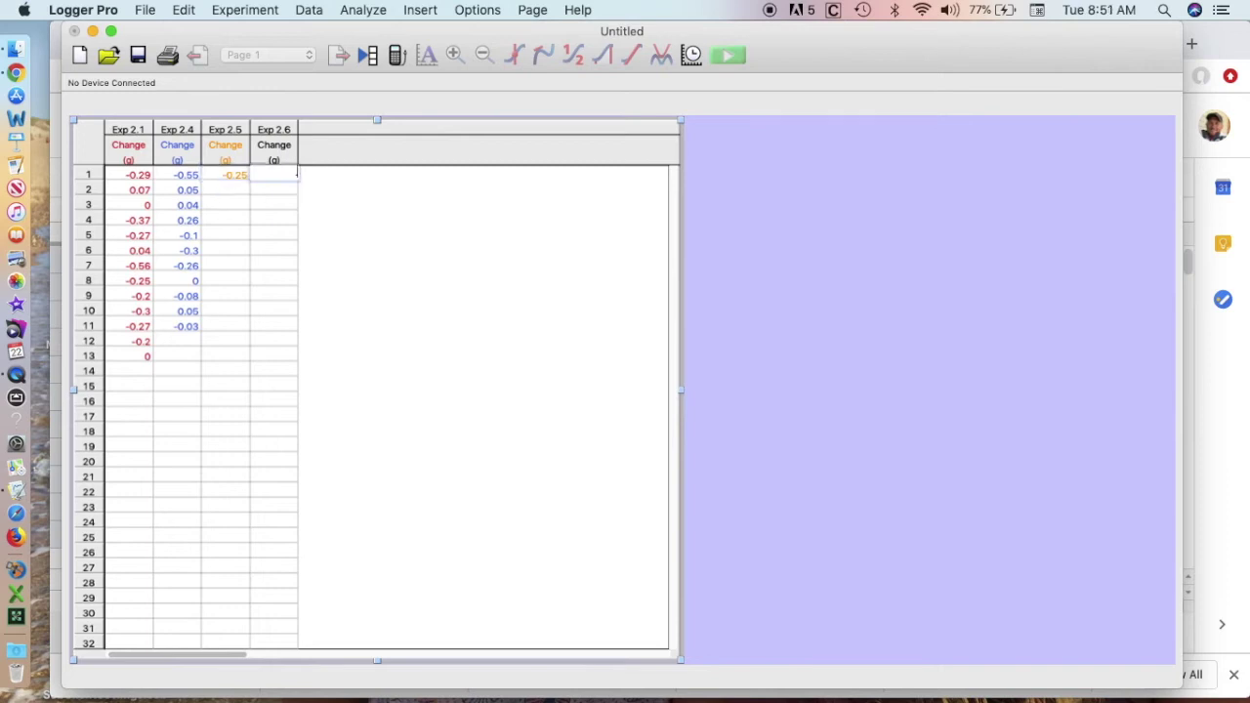
{"action": "left_click", "coordinate": [139, 190]}
{"action": "key", "text": "BackSpace"}
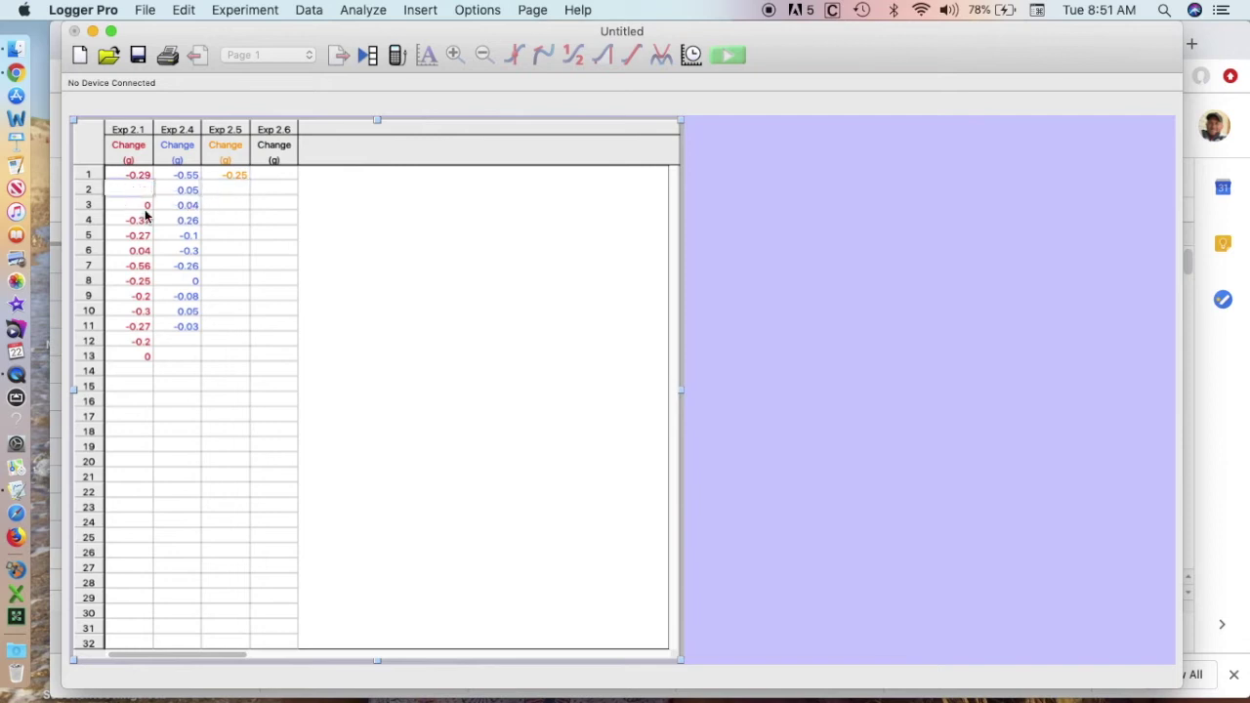
{"action": "type", "text": "-0.07"}
{"action": "key", "text": "Tab"}
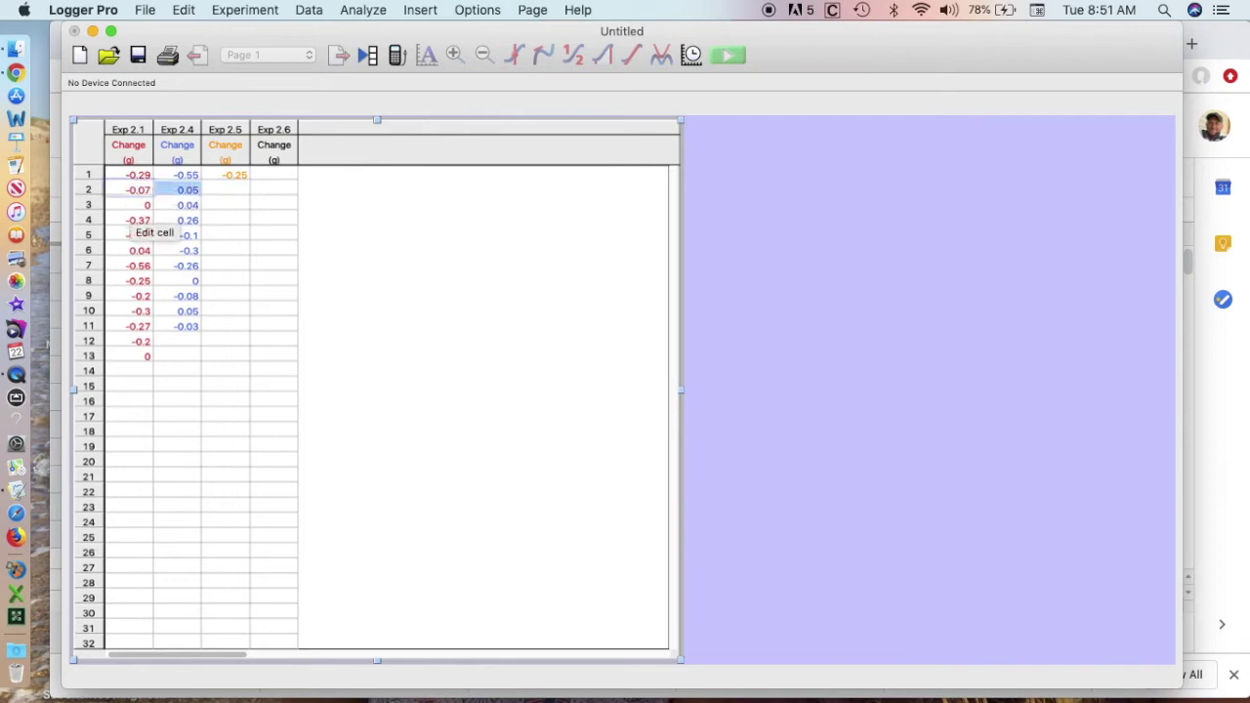
{"action": "key", "text": "BackSpace"}
Step: Confirm -0.25, then enter 0.07 and -0.03 in Exp 2.5 rows 2 and 3
{"action": "left_click", "coordinate": [236, 175]}
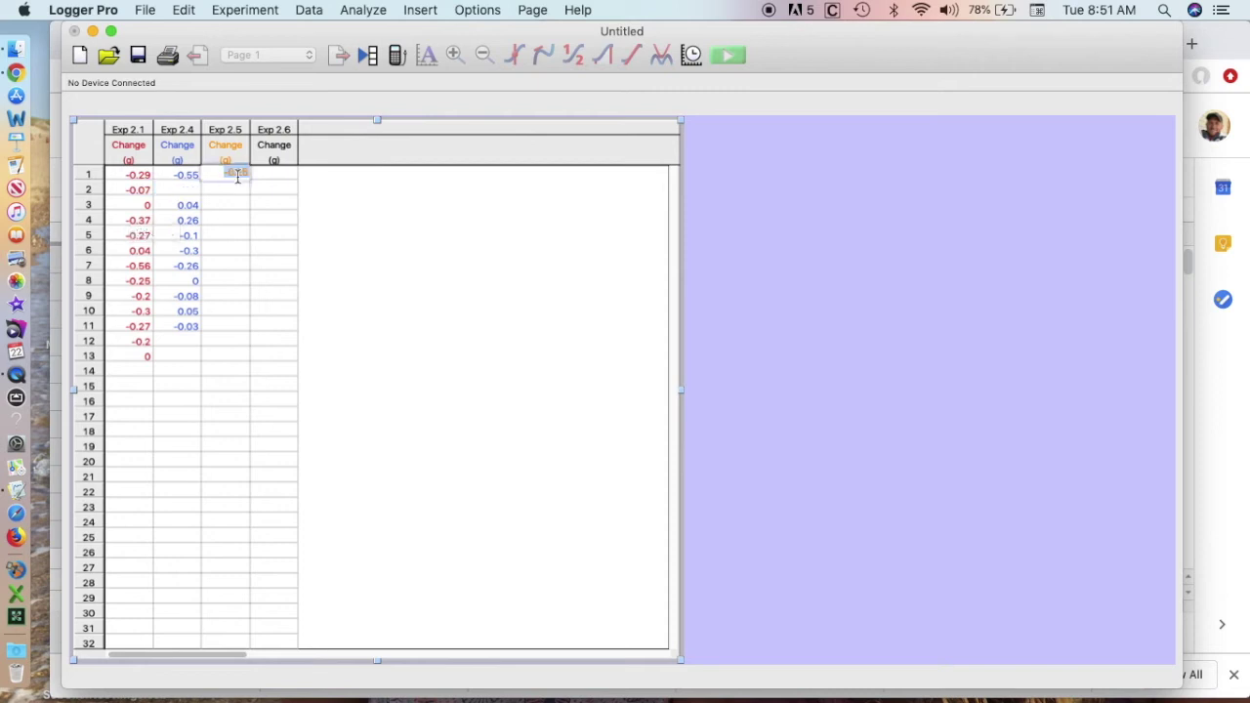
{"action": "key", "text": "Tab"}
{"action": "left_click", "coordinate": [236, 175]}
{"action": "key", "text": "Return"}
{"action": "type", "text": "0"}
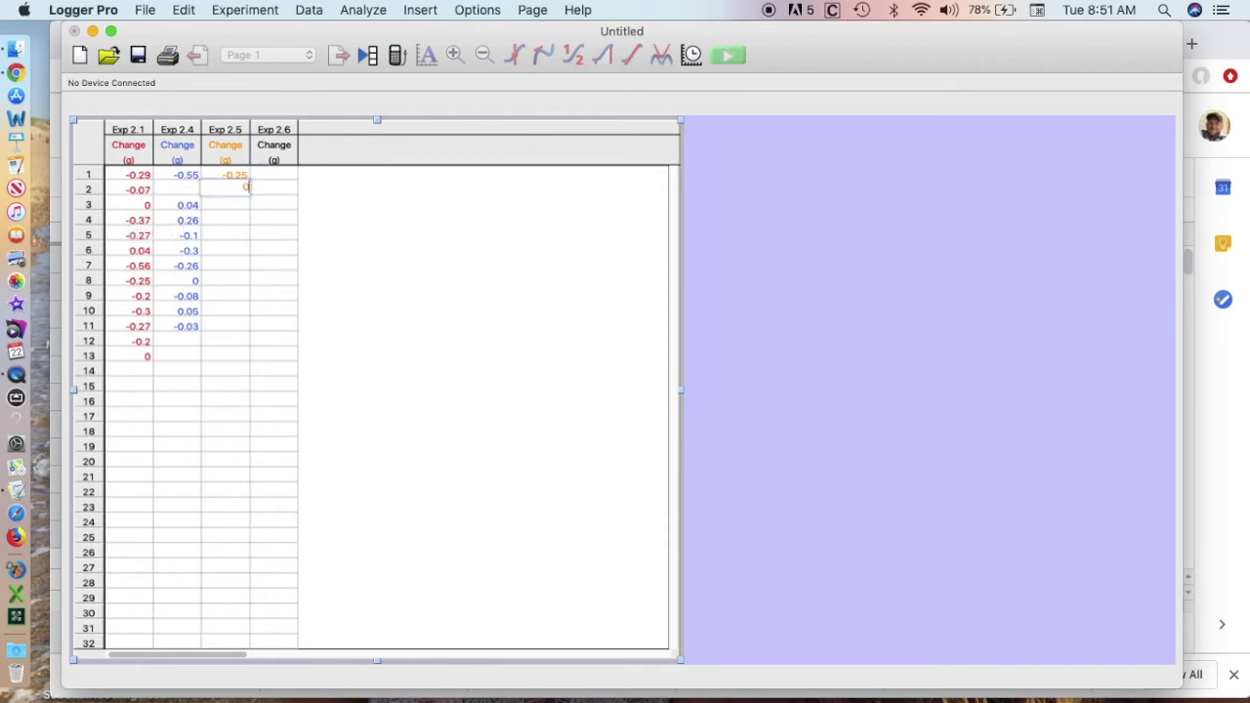
{"action": "type", "text": ".07"}
{"action": "key", "text": "Up"}
{"action": "key", "text": "Down"}
{"action": "key", "text": "Down"}
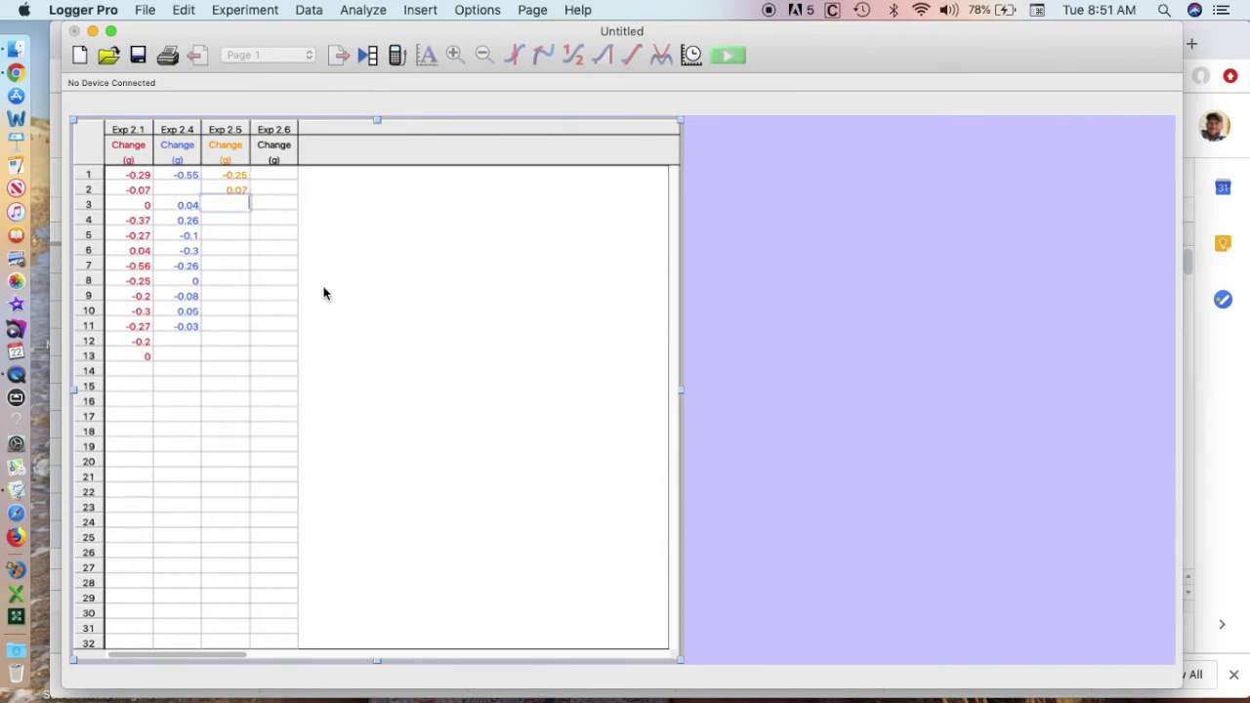
{"action": "type", "text": "-0."}
{"action": "key", "text": "Return"}
{"action": "key", "text": "BackSpace"}
{"action": "type", "text": "-0"}
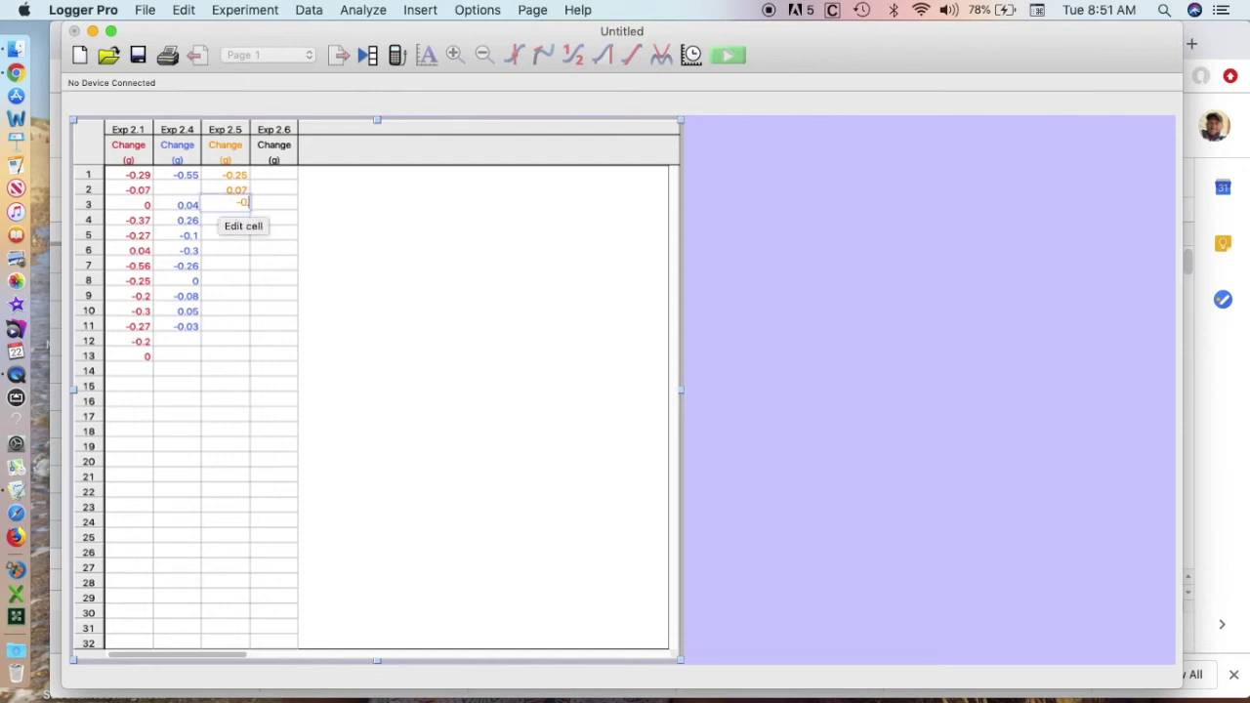
{"action": "type", "text": ".03"}
{"action": "key", "text": "Return"}
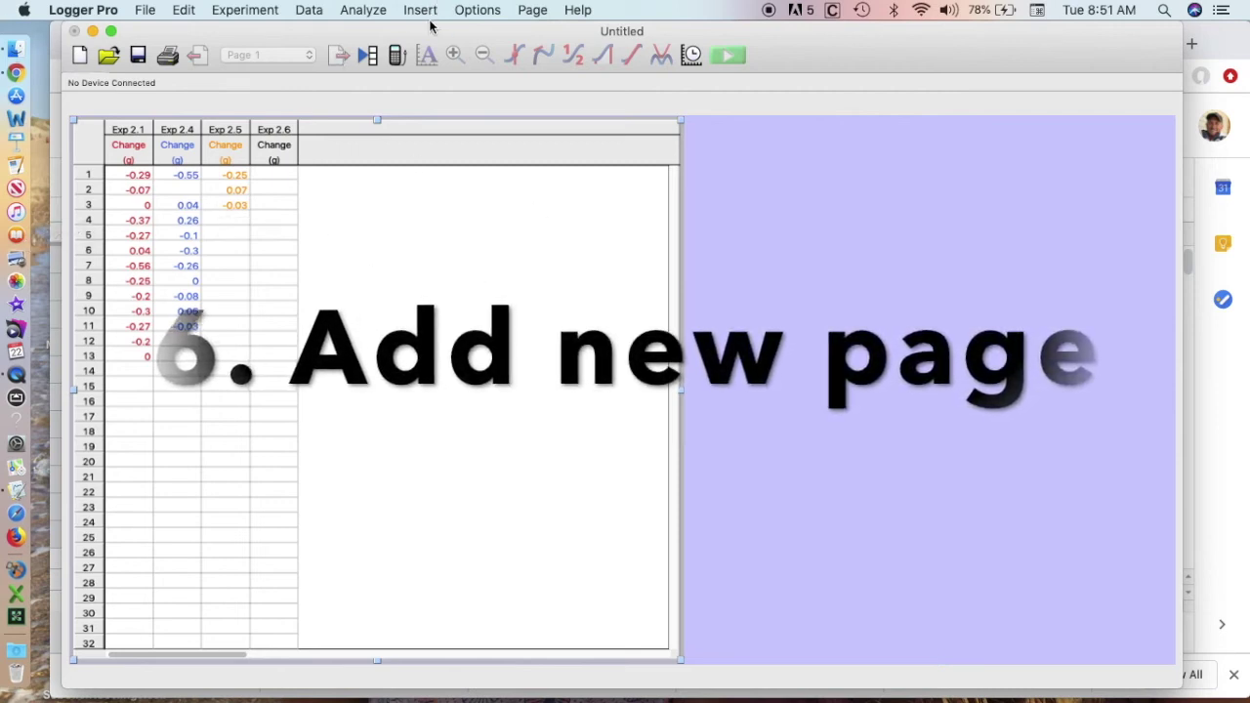
{"action": "left_click", "coordinate": [532, 9]}
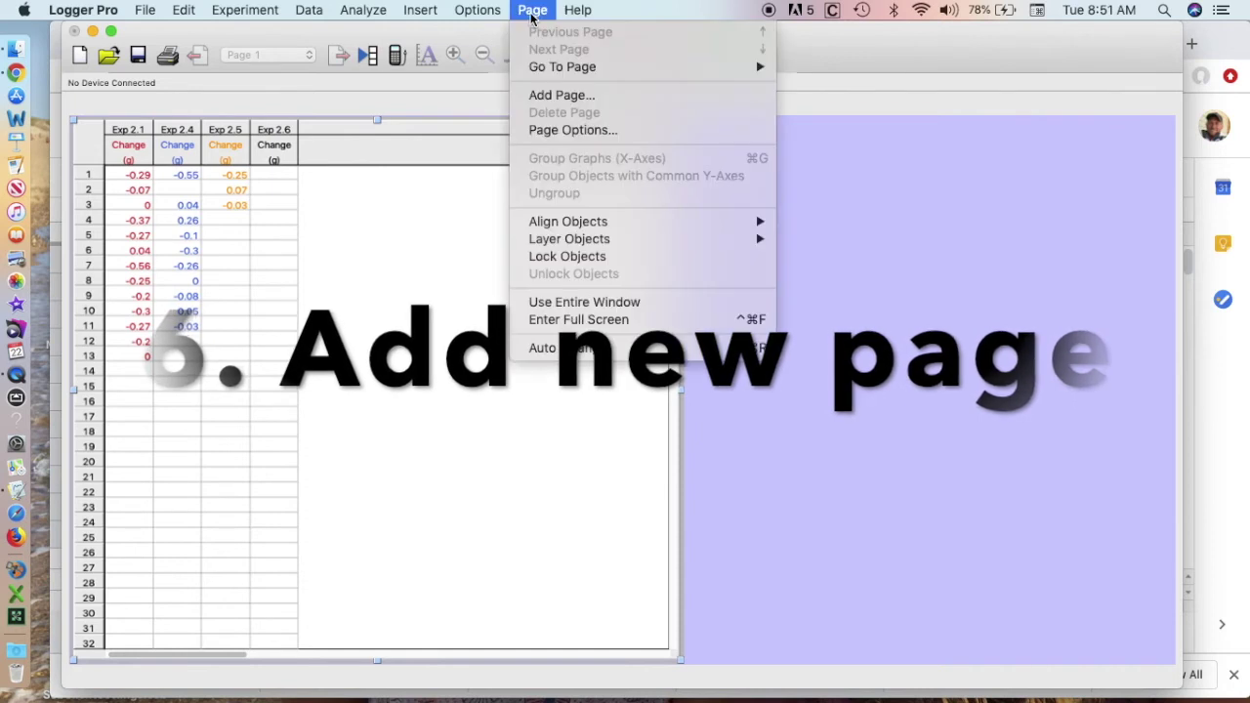
Step: Add page 2 titled 'Histogram' after the data table page
{"action": "left_click", "coordinate": [538, 95]}
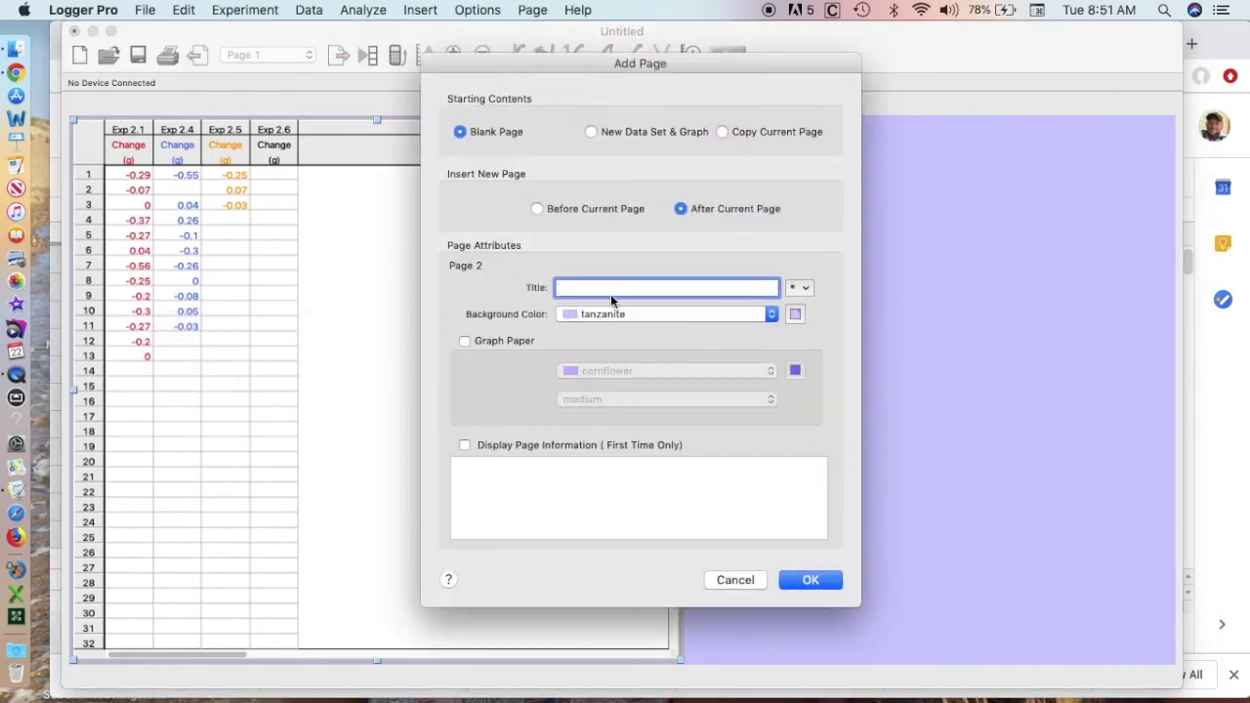
{"action": "type", "text": "Histogram"}
{"action": "left_click", "coordinate": [811, 580]}
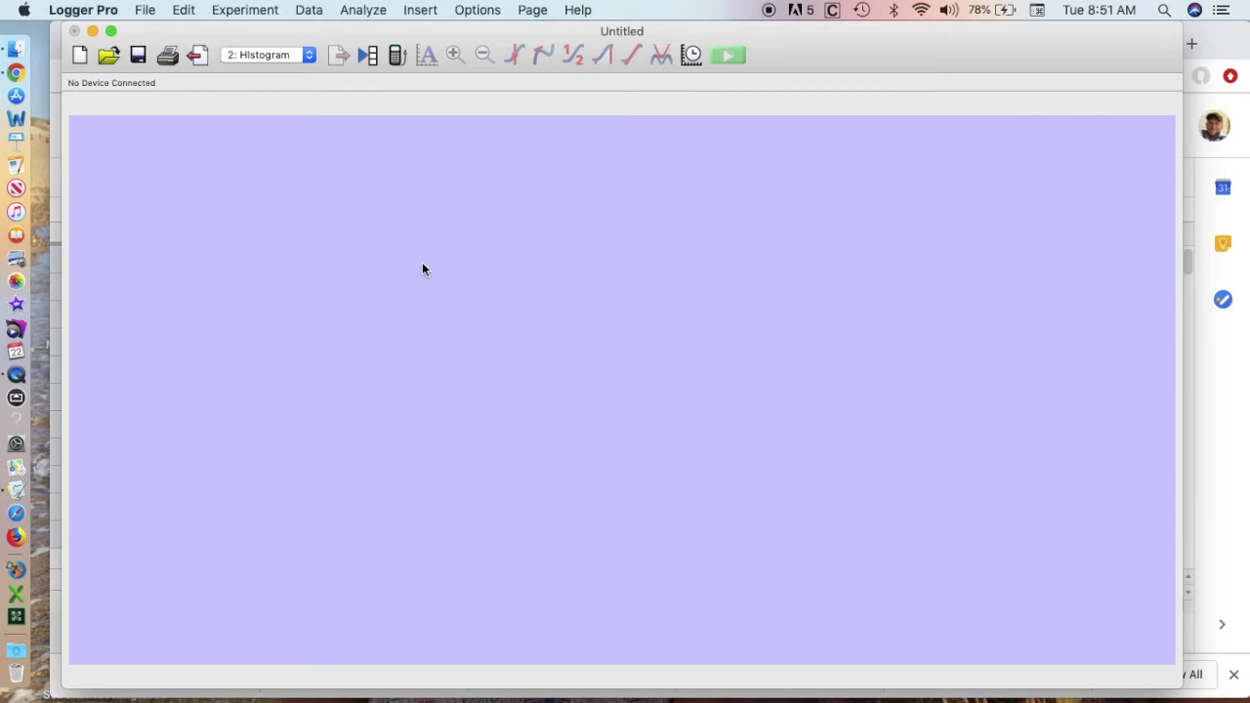
Step: Insert a Change in Mass frequency histogram from Additional Graphs onto the Histogram page
{"action": "left_click", "coordinate": [419, 12]}
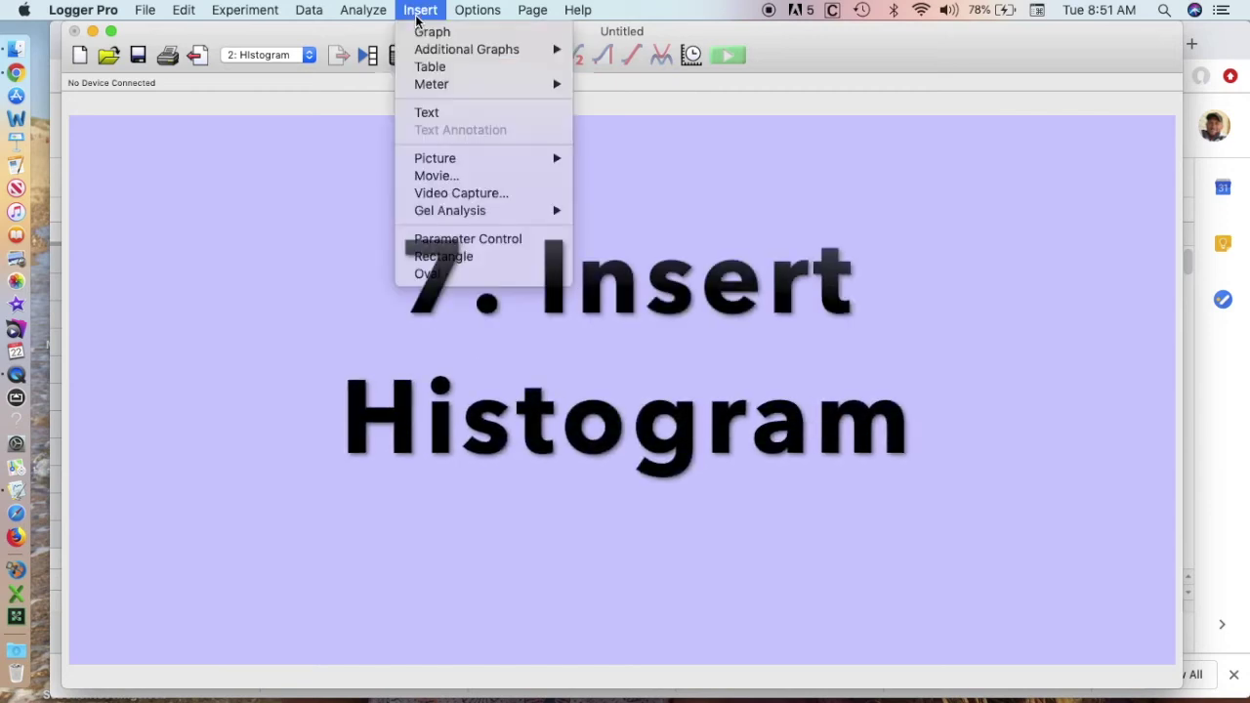
{"action": "mouse_move", "coordinate": [423, 51]}
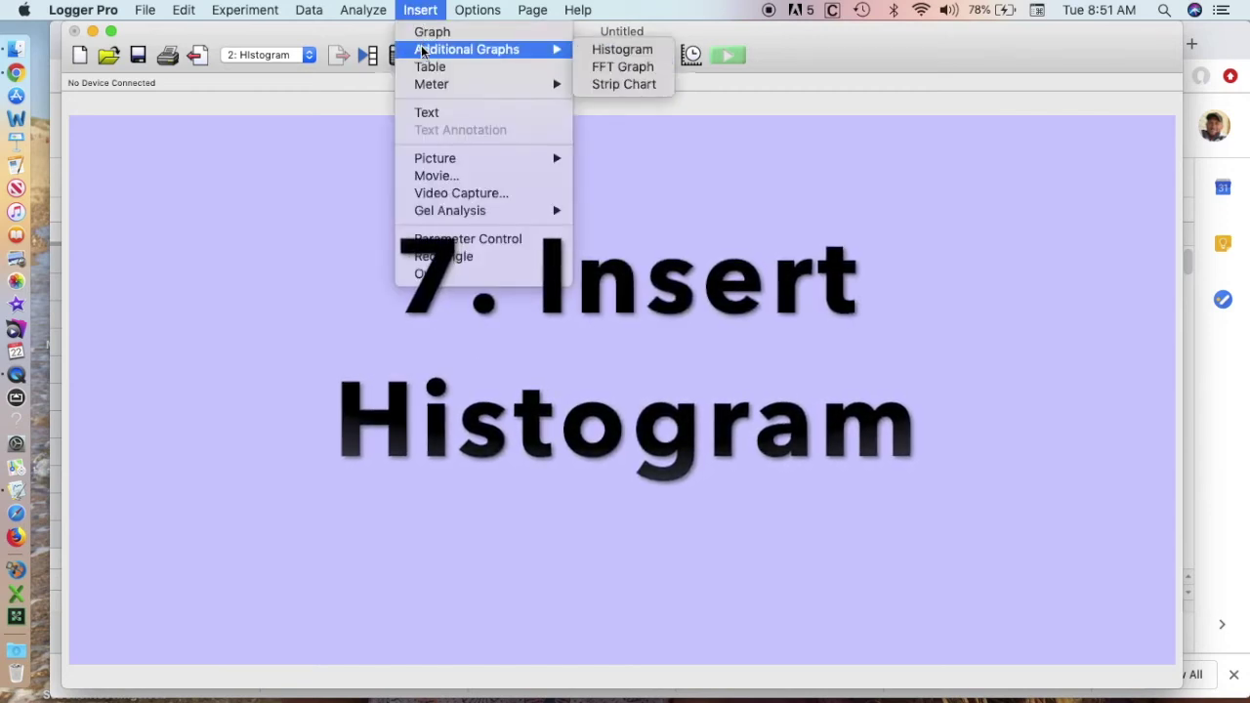
{"action": "left_click", "coordinate": [627, 53]}
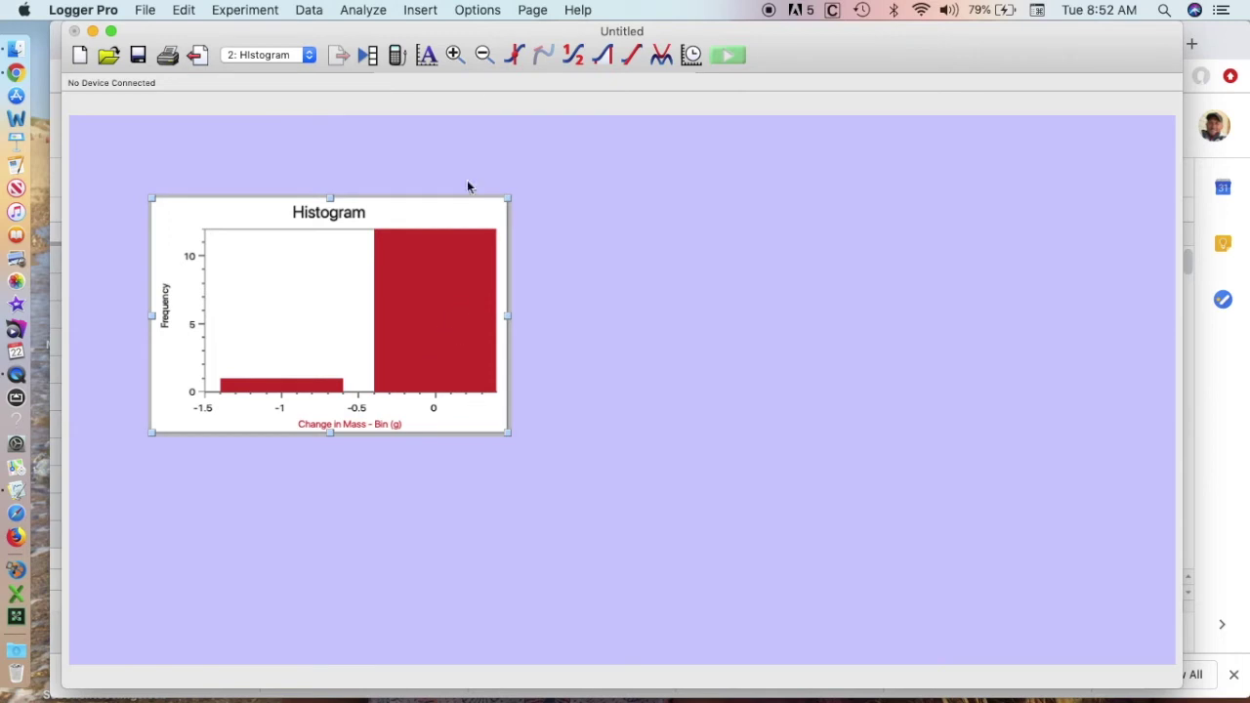
{"action": "left_click", "coordinate": [528, 12]}
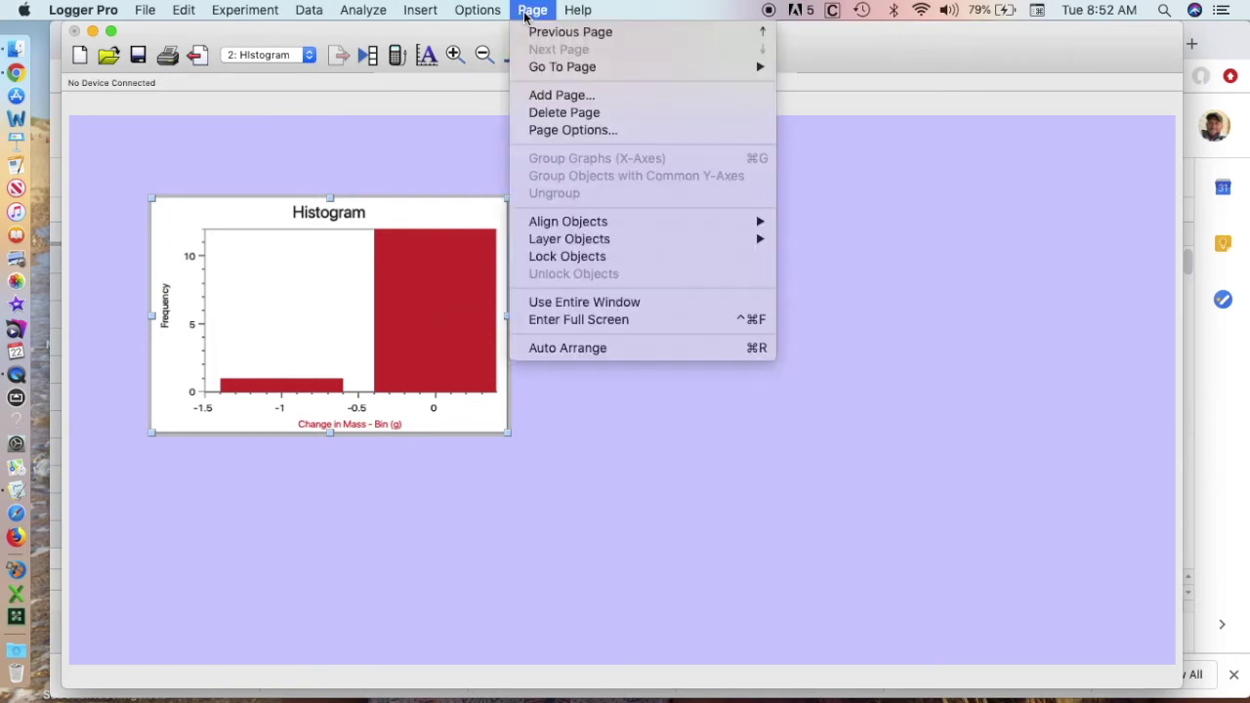
Step: Auto Arrange the page so the histogram fills it, then open Histogram Options
{"action": "left_click", "coordinate": [546, 348]}
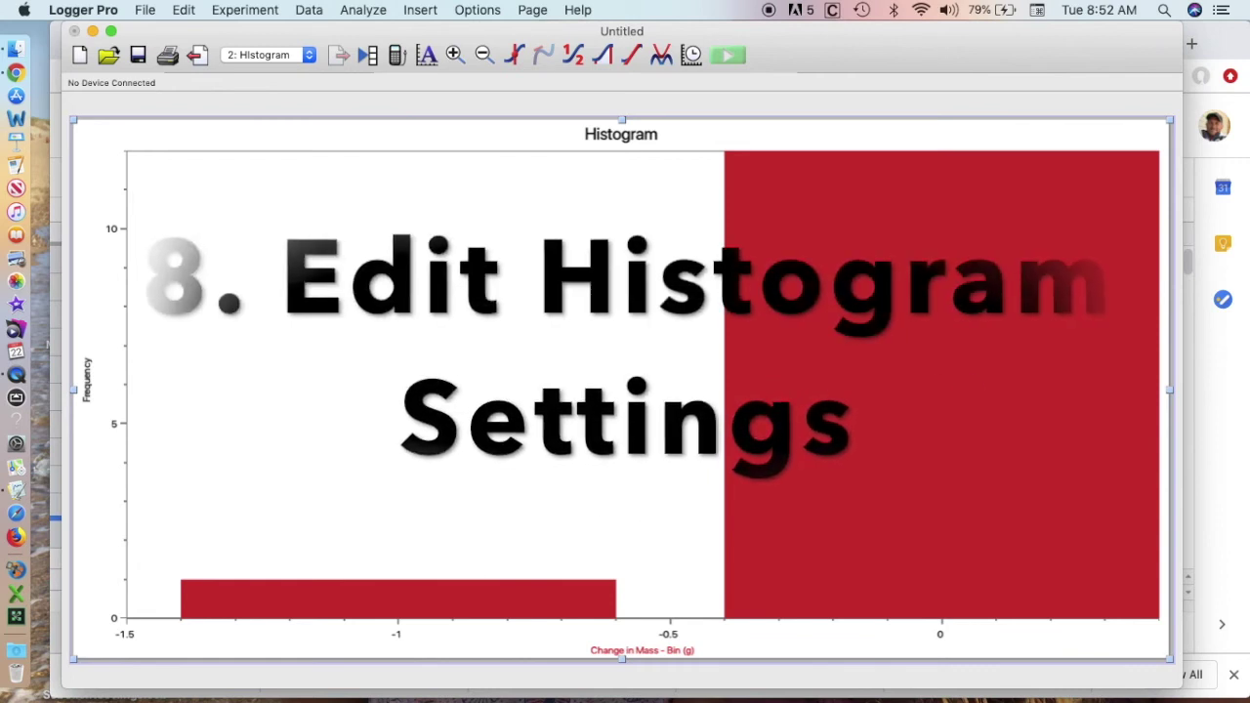
{"action": "double_click", "coordinate": [410, 322]}
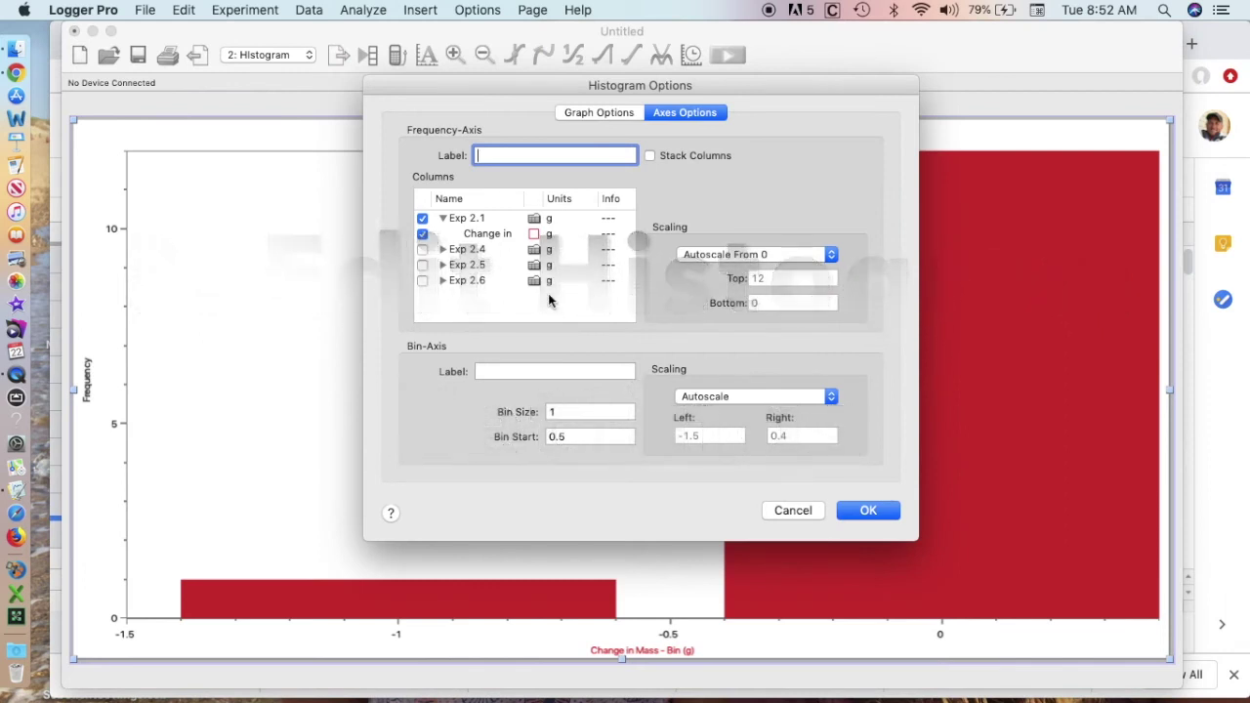
Step: Include the Exp 2.4, Exp 2.5 and Exp 2.6 columns in the histogram
{"action": "left_click", "coordinate": [421, 249]}
{"action": "left_click", "coordinate": [422, 265]}
{"action": "left_click", "coordinate": [422, 280]}
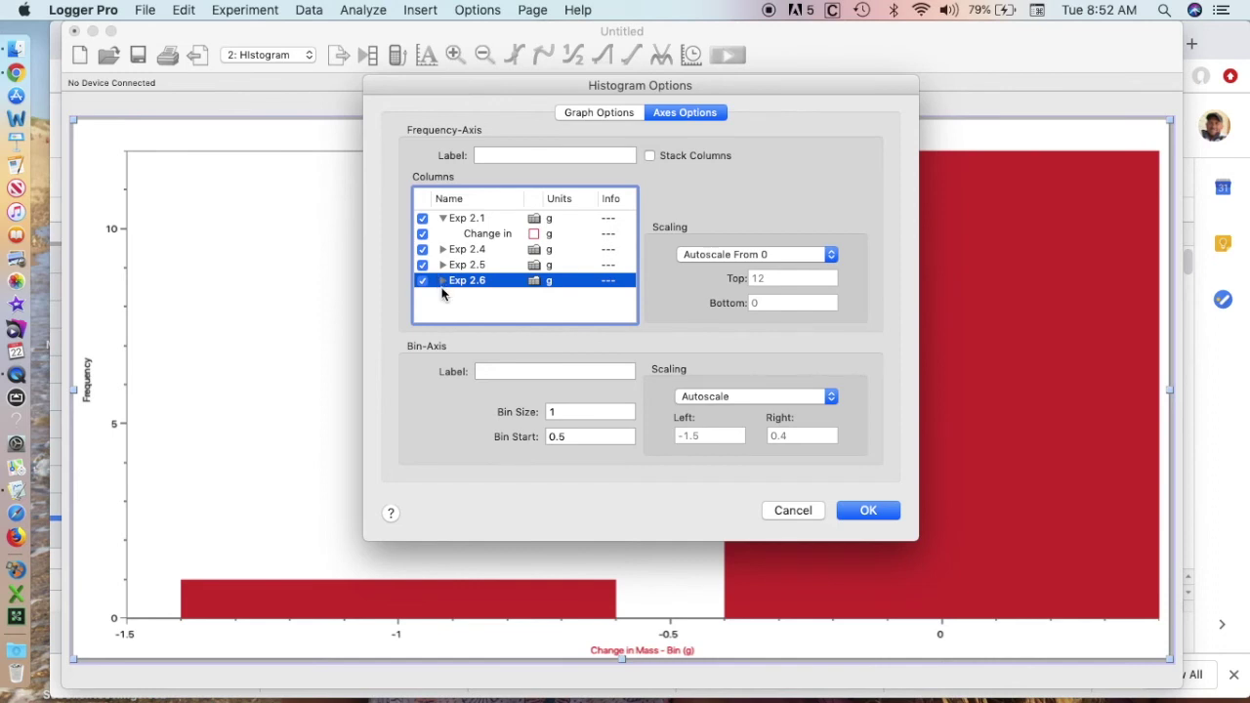
Step: Label the axes Change in Mass (g) and Count, with Autoscale Larger frequency scaling
{"action": "left_click", "coordinate": [501, 372]}
{"action": "type", "text": "CHange"}
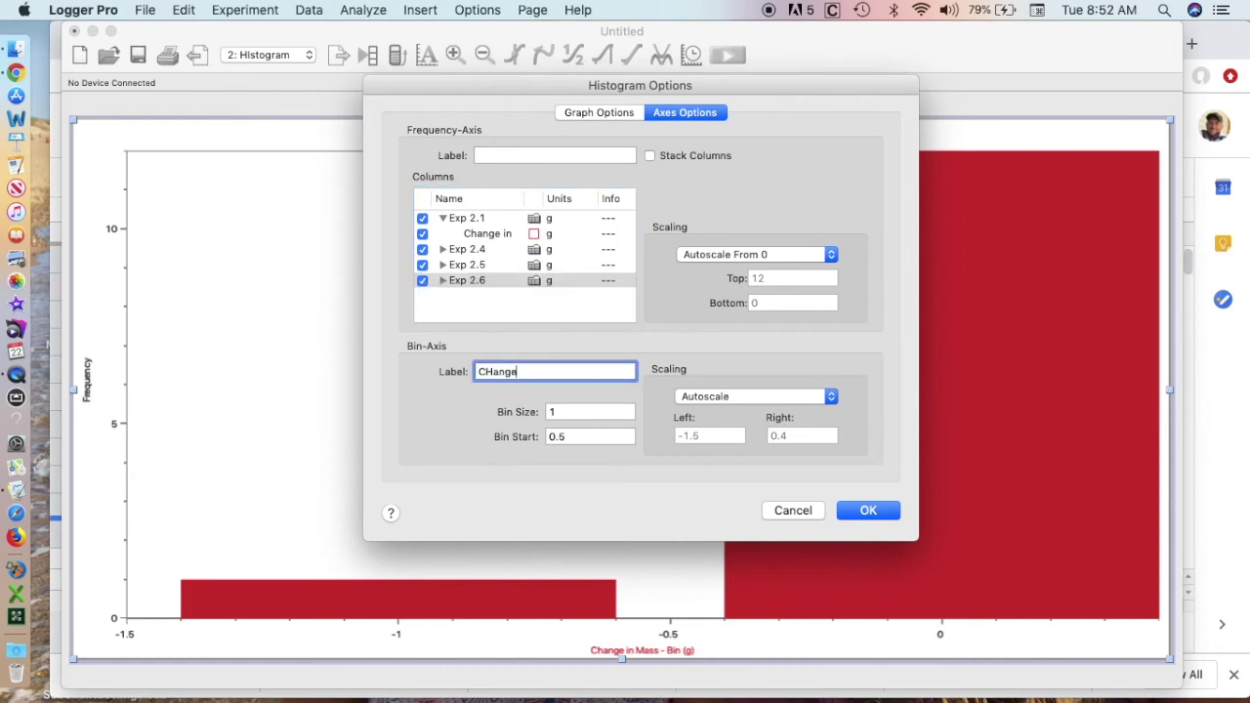
{"action": "type", "text": "nge"}
{"action": "left_click", "coordinate": [491, 155]}
{"action": "type", "text": "Count"}
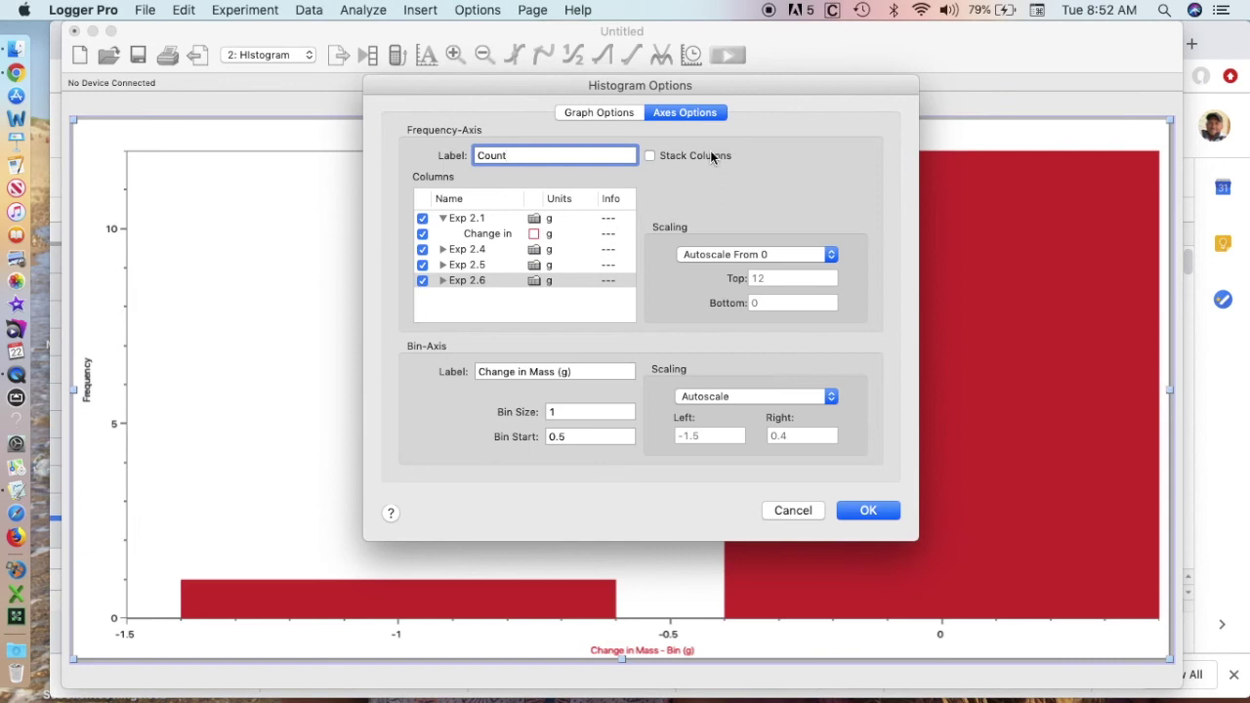
{"action": "left_click", "coordinate": [756, 254]}
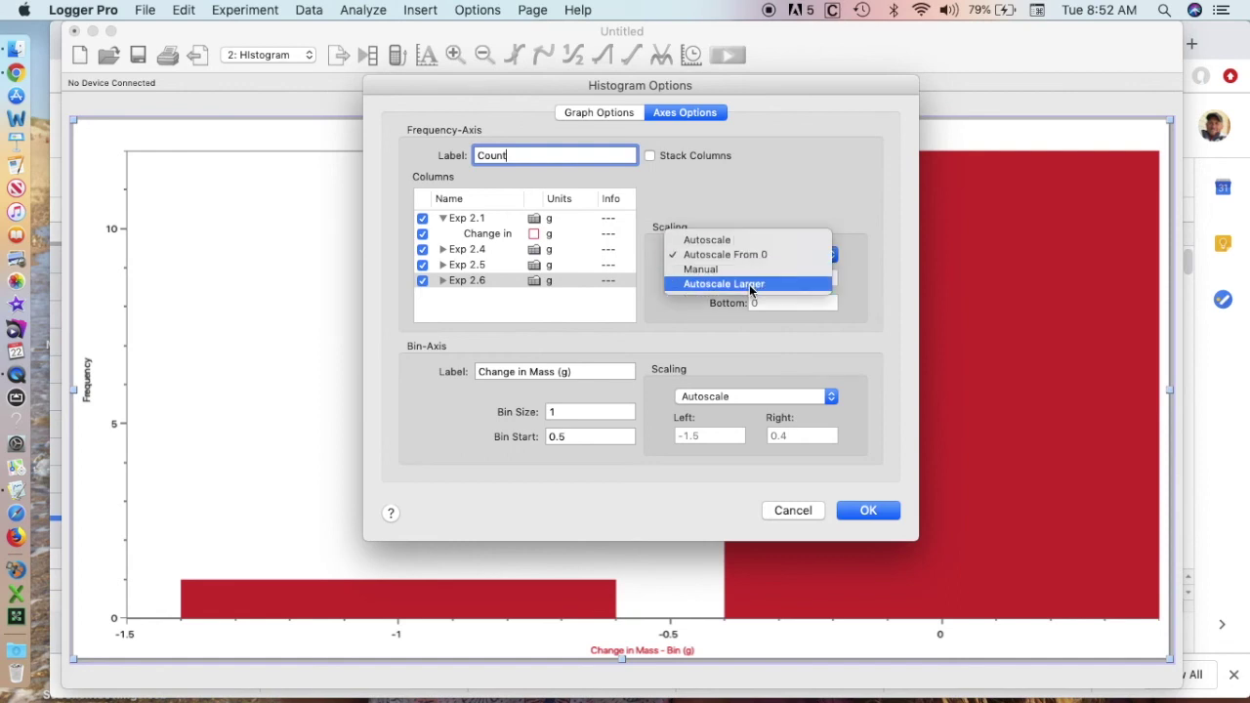
{"action": "left_click", "coordinate": [751, 284]}
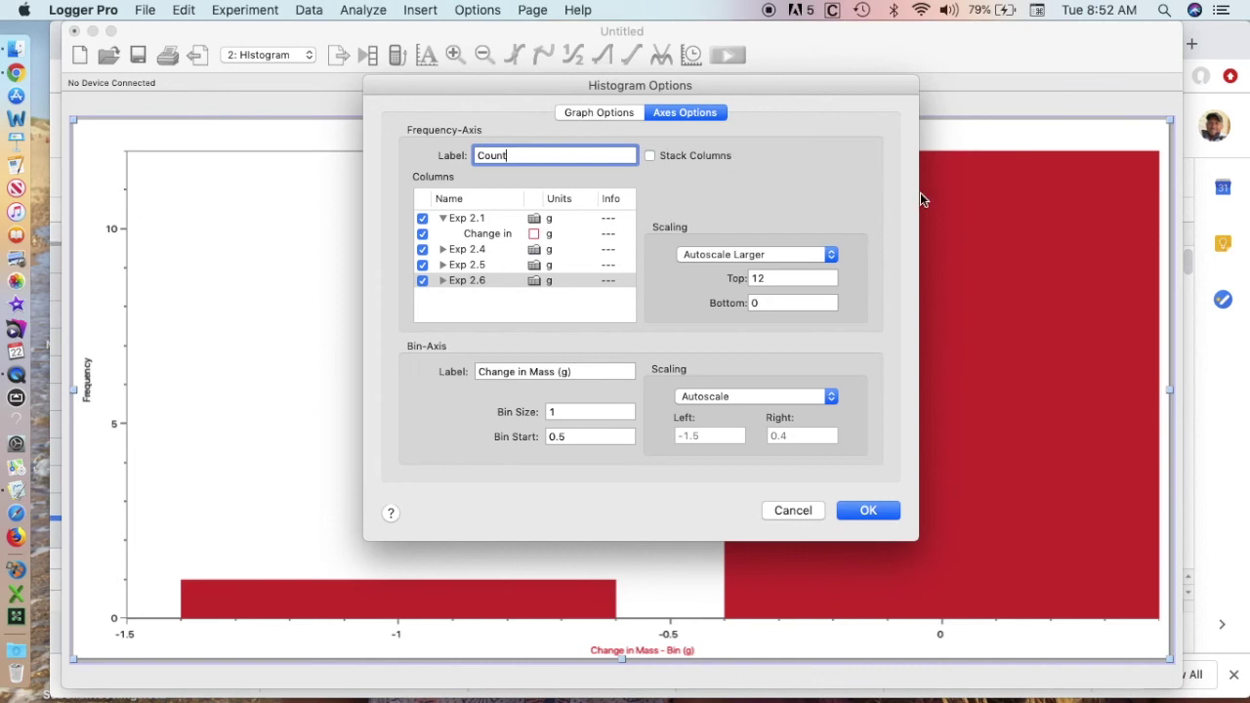
Step: Title the histogram 'Changes in Mass' and make its major gridlines solid
{"action": "left_click", "coordinate": [599, 113]}
{"action": "type", "text": "C"}
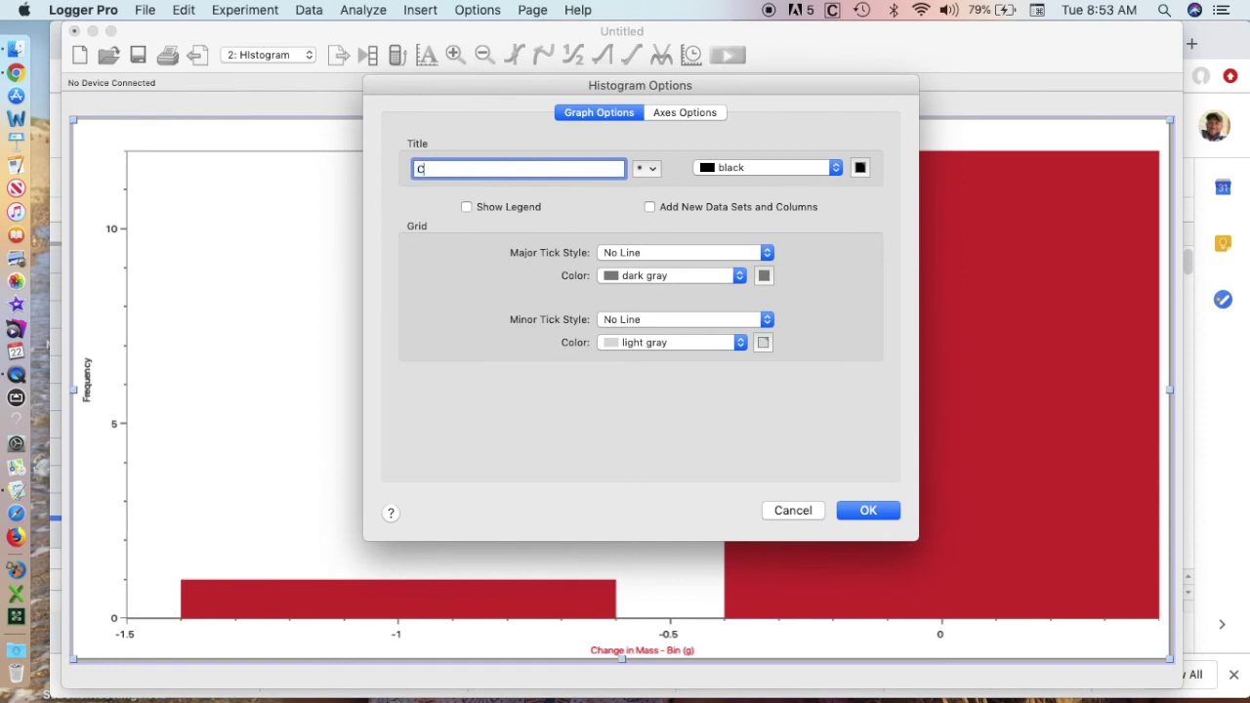
{"action": "type", "text": "hanges in "}
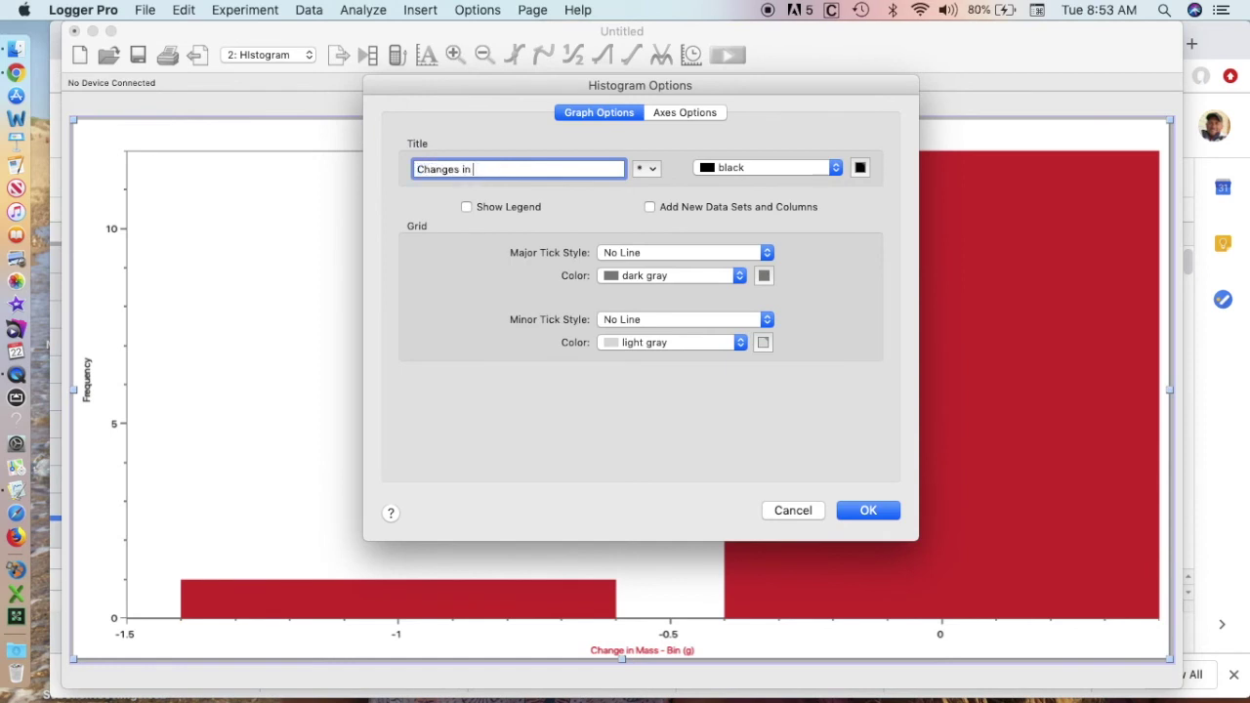
{"action": "type", "text": "Mass"}
{"action": "left_click", "coordinate": [664, 253]}
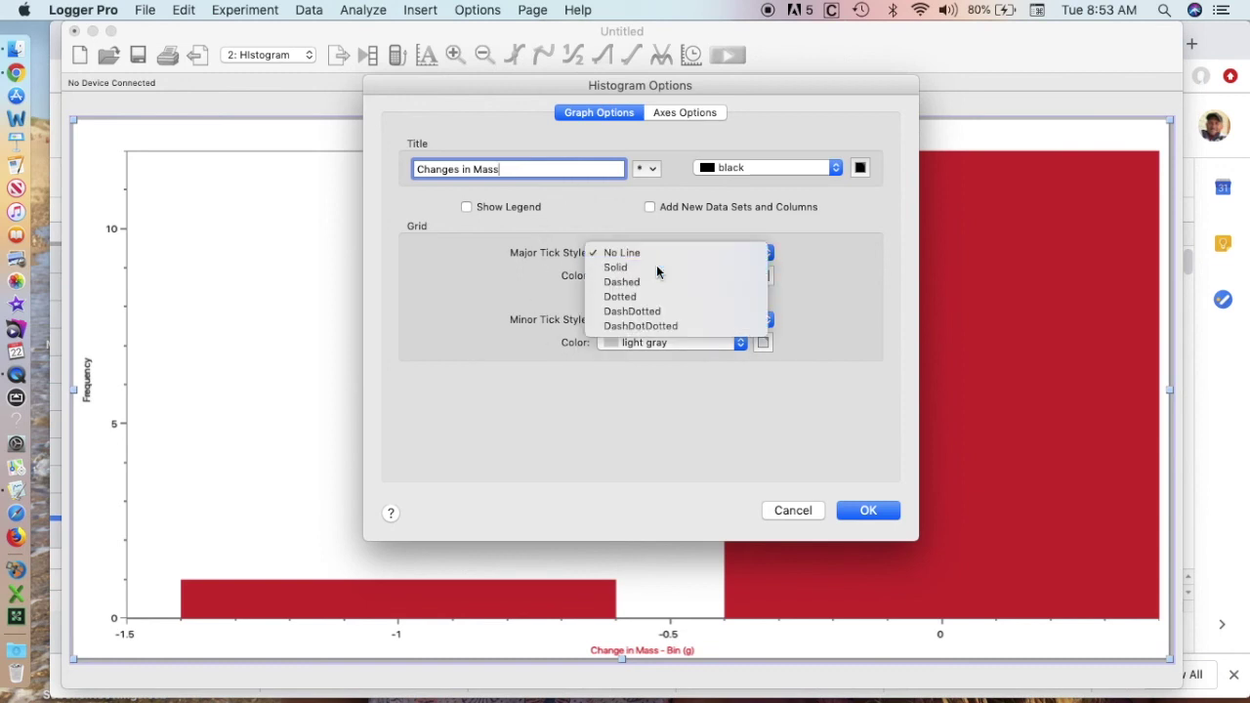
{"action": "left_click", "coordinate": [657, 269]}
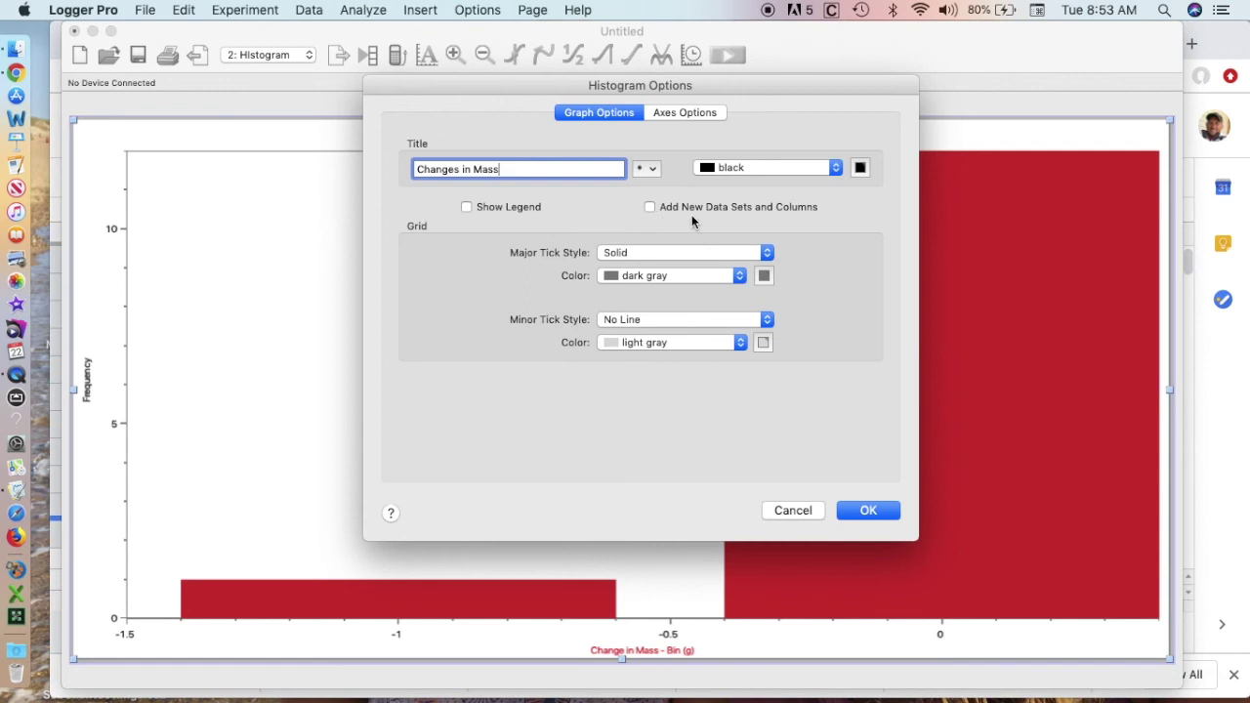
{"action": "left_click", "coordinate": [877, 511]}
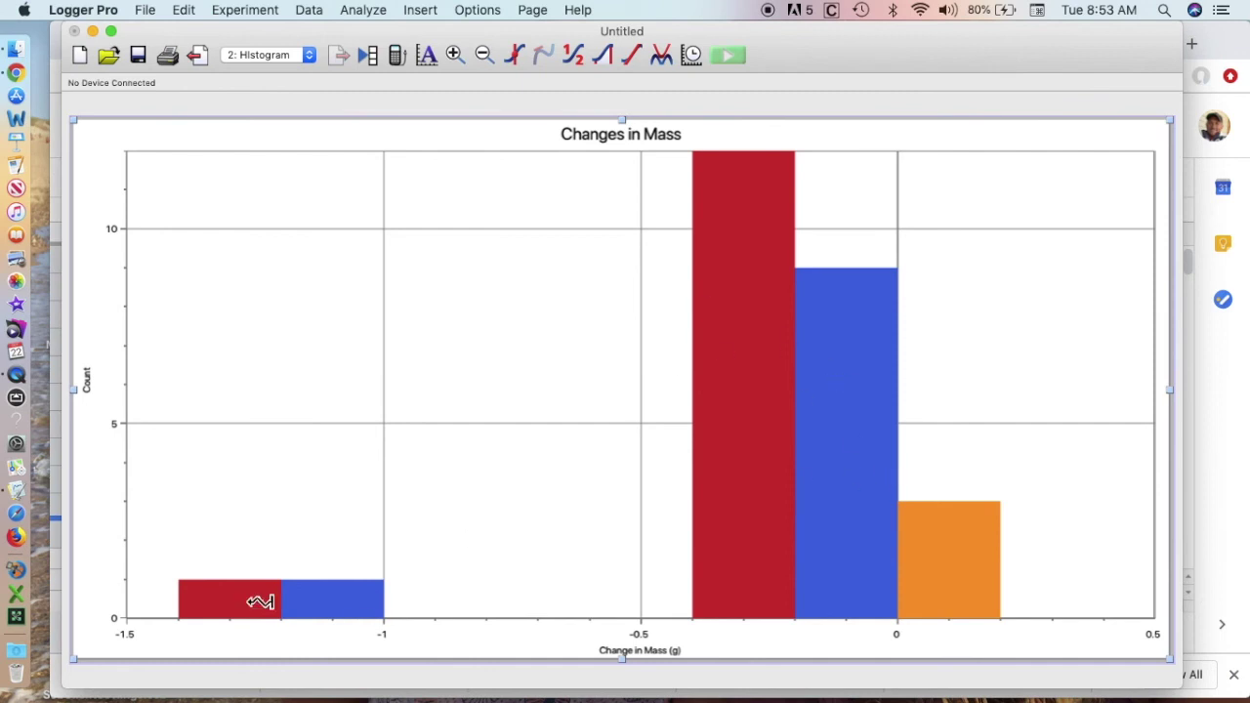
Step: Set the histogram's bin size to 0.1 and bin start to 0.05
{"action": "double_click", "coordinate": [538, 336]}
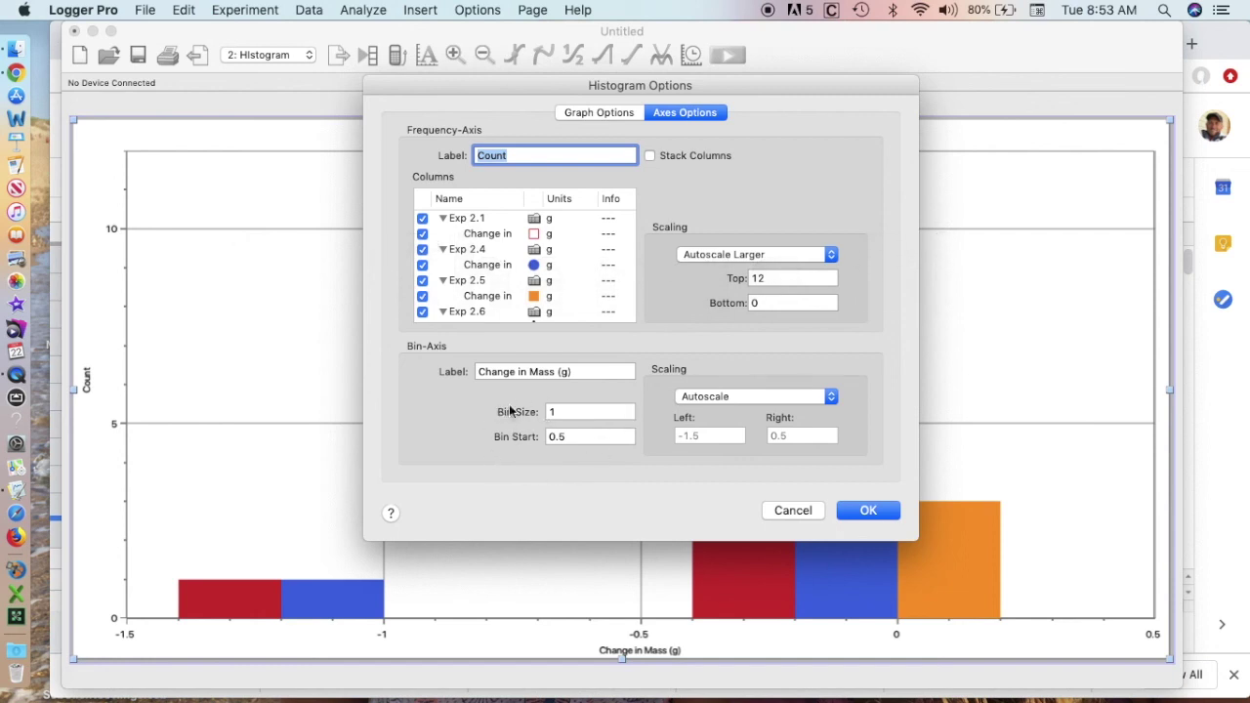
{"action": "double_click", "coordinate": [562, 411]}
{"action": "key", "text": "BackSpace"}
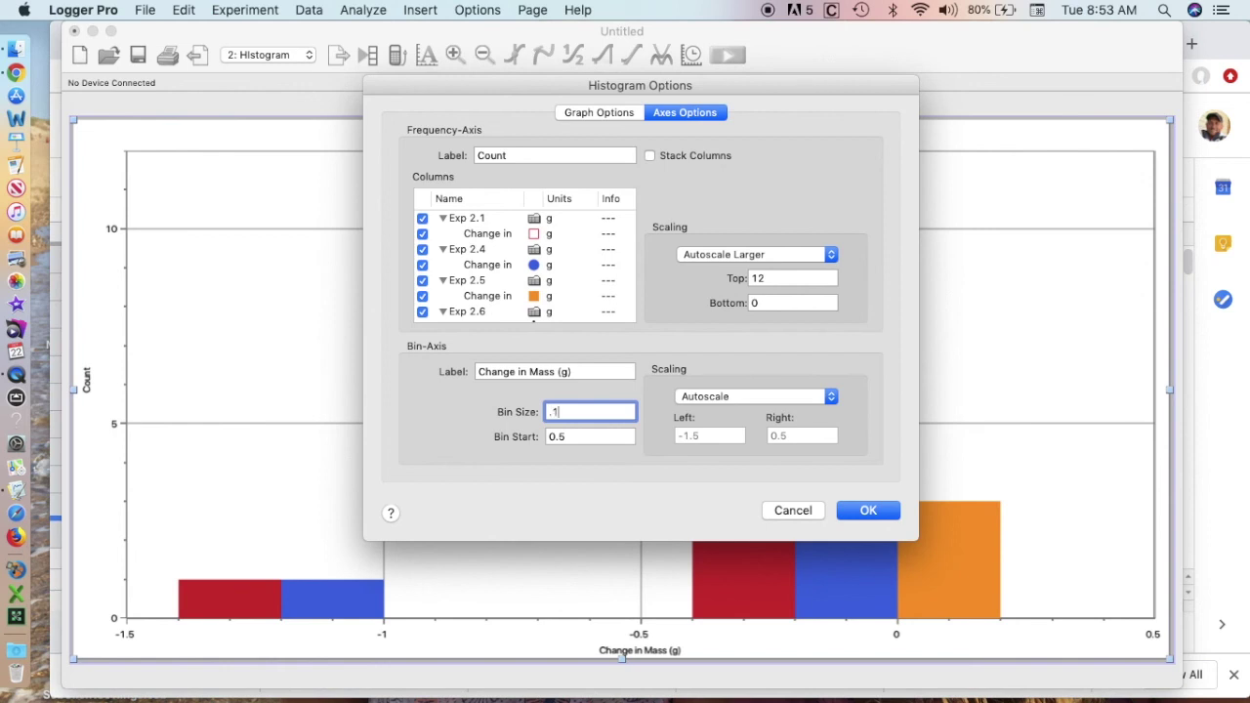
{"action": "left_click", "coordinate": [564, 436]}
{"action": "type", "text": "0"}
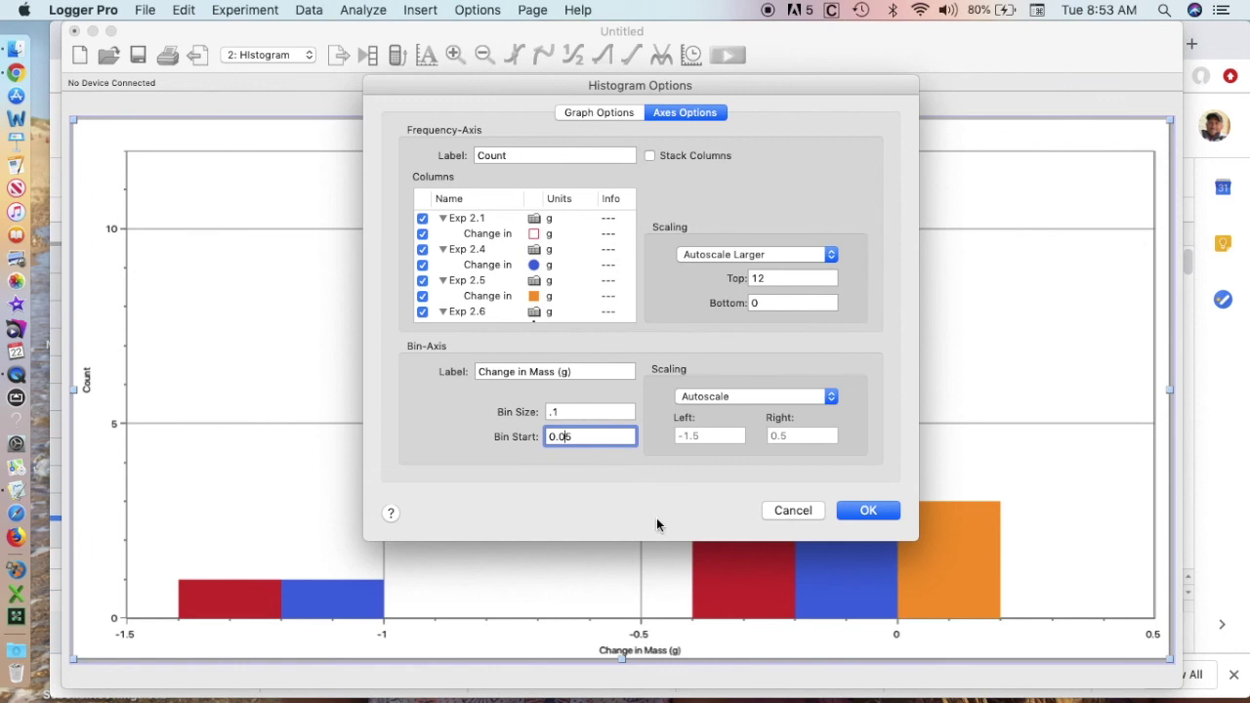
{"action": "left_click", "coordinate": [868, 510]}
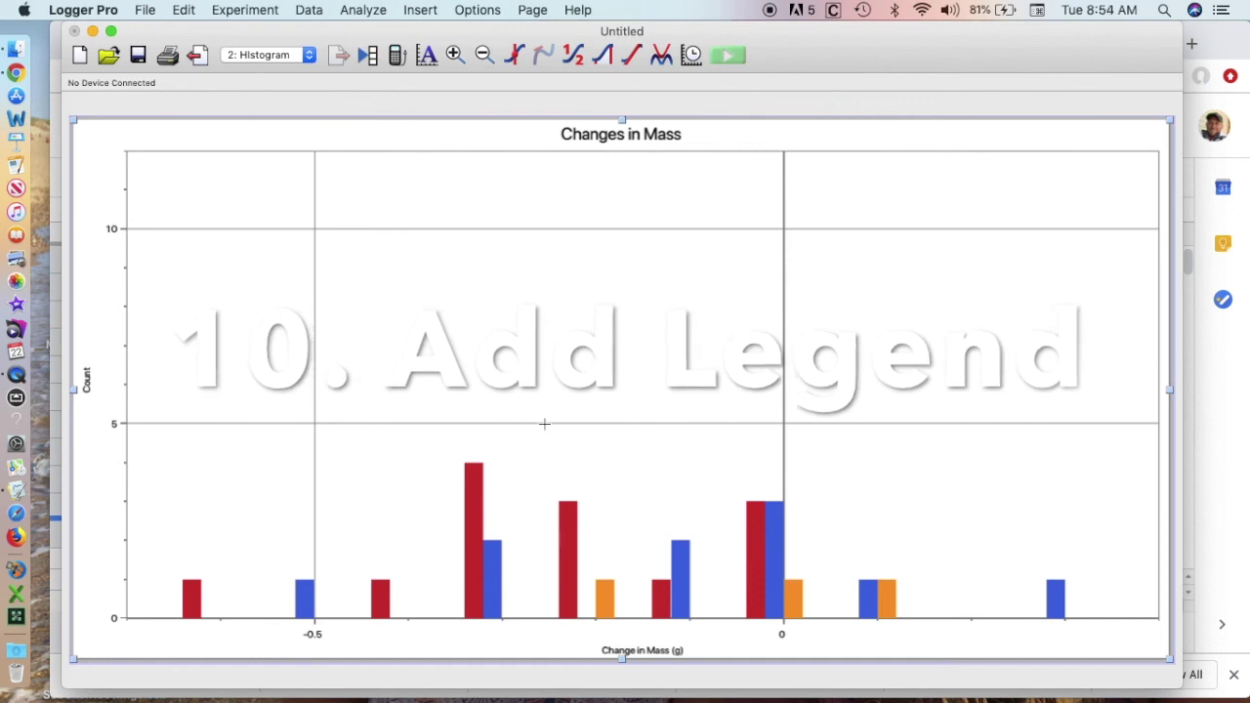
Step: Add a text annotation reading 'Red is Exp 2.1' / 'Blue is Exp 2.4', leader line extended right
{"action": "left_click", "coordinate": [421, 11]}
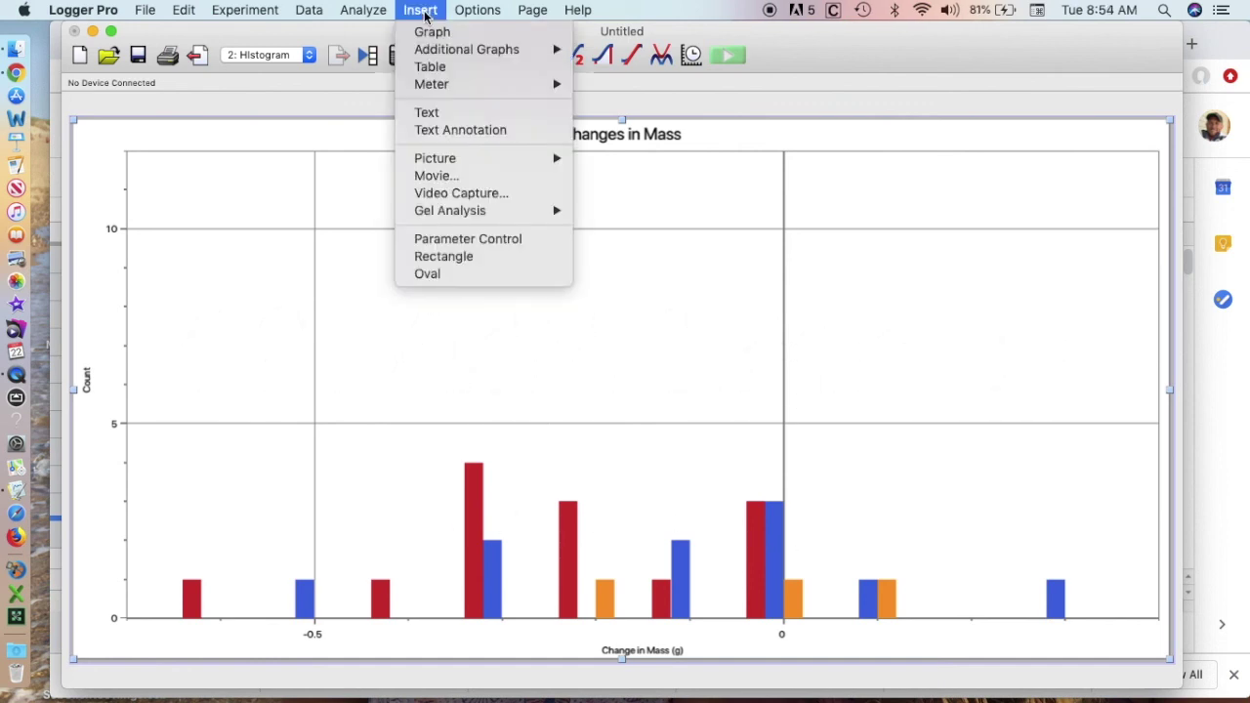
{"action": "left_click", "coordinate": [422, 132]}
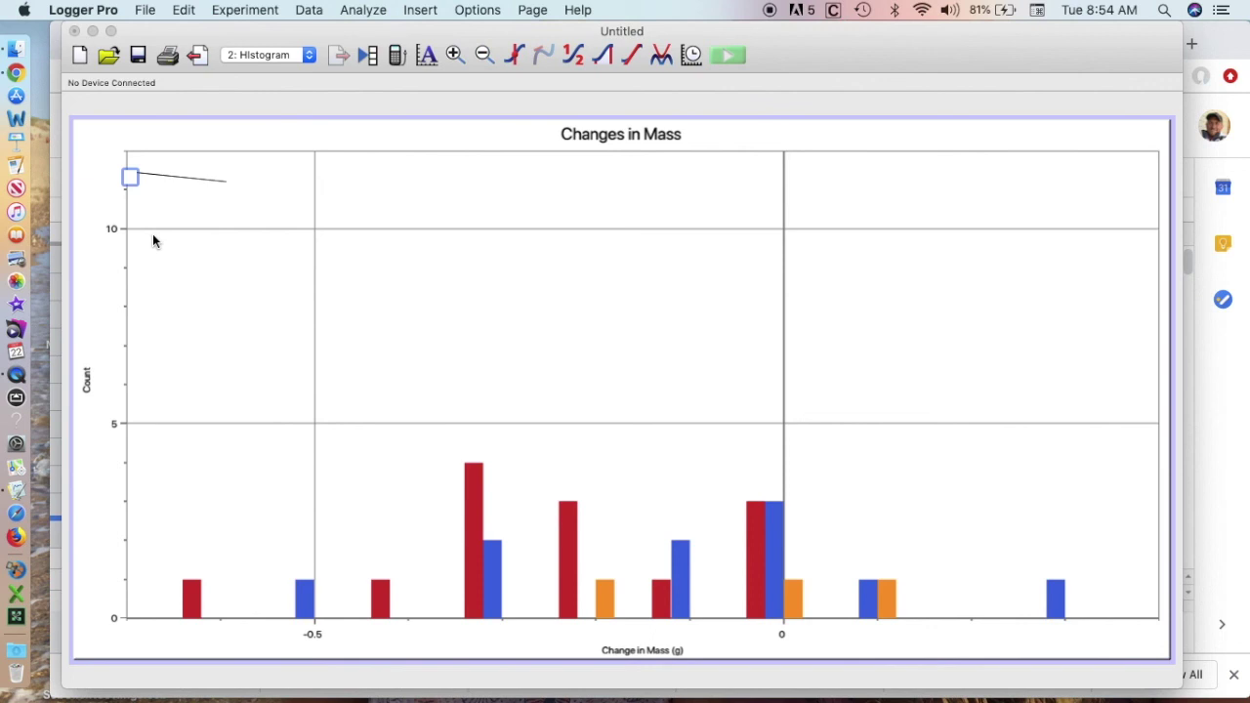
{"action": "type", "text": "Red is Exp 2,1"}
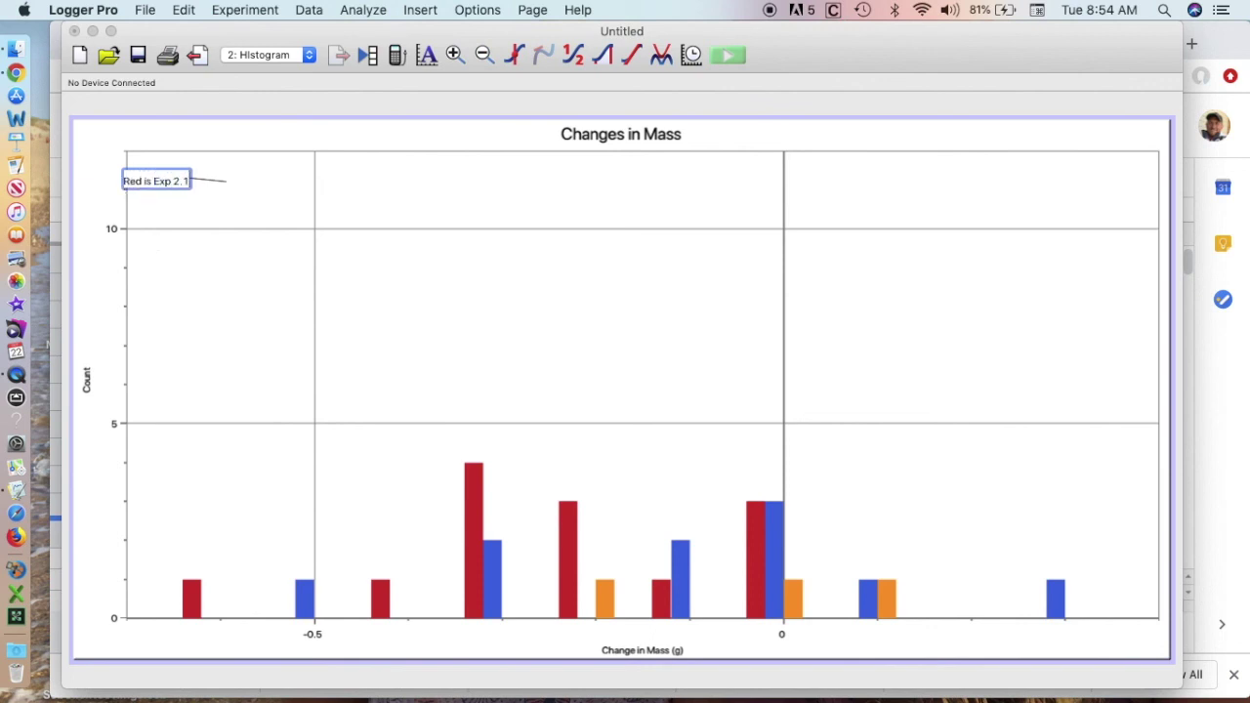
{"action": "key", "text": "Return"}
{"action": "type", "text": "B"}
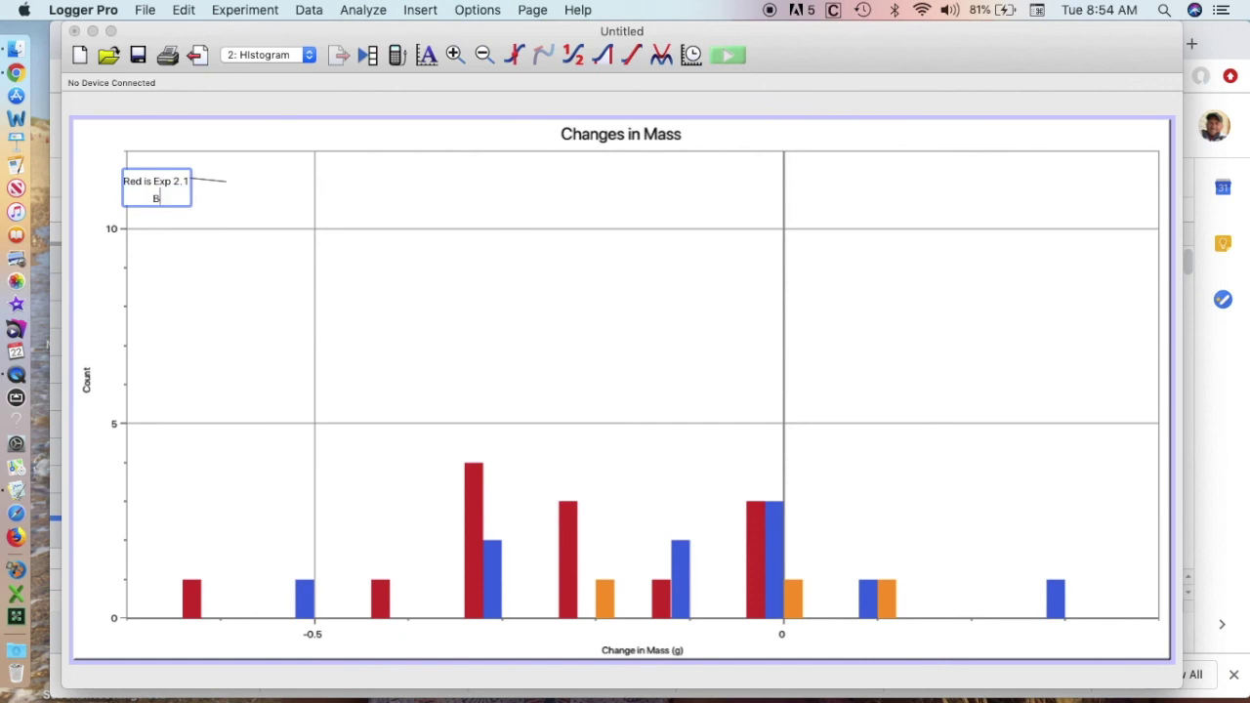
{"action": "type", "text": "lue is Exp 2.4"}
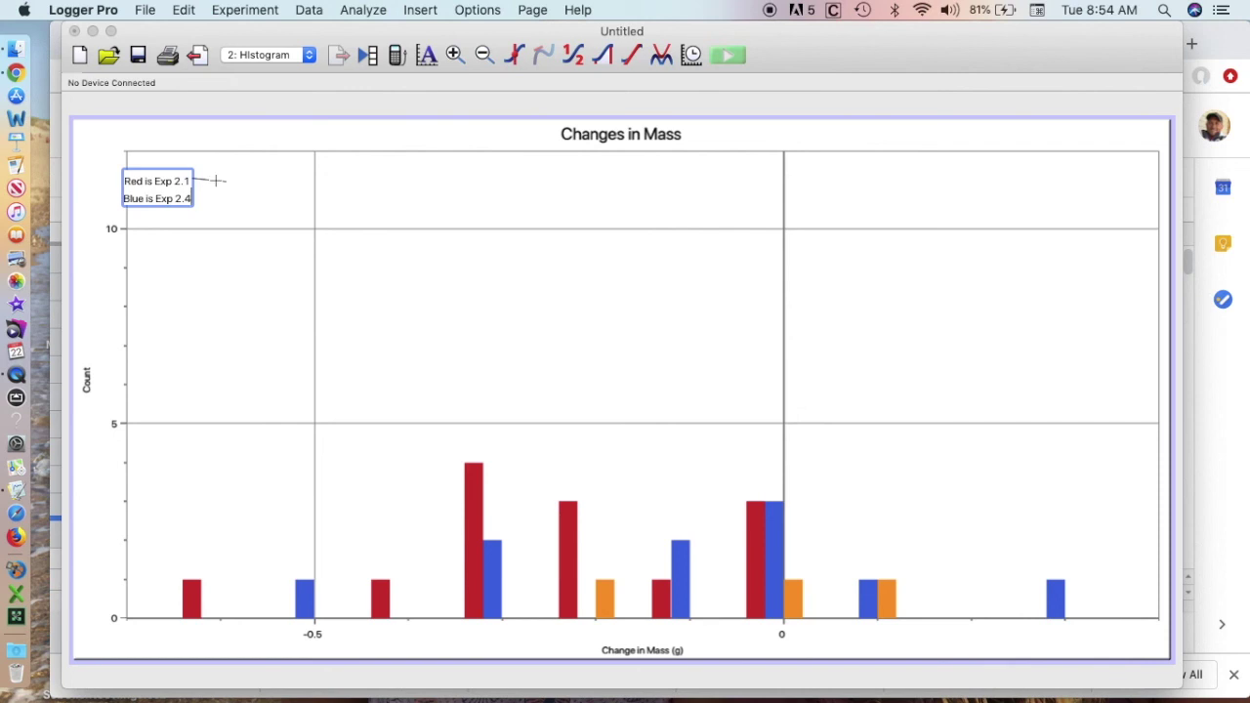
{"action": "left_click_drag", "start_coordinate": [224, 179], "coordinate": [384, 188]}
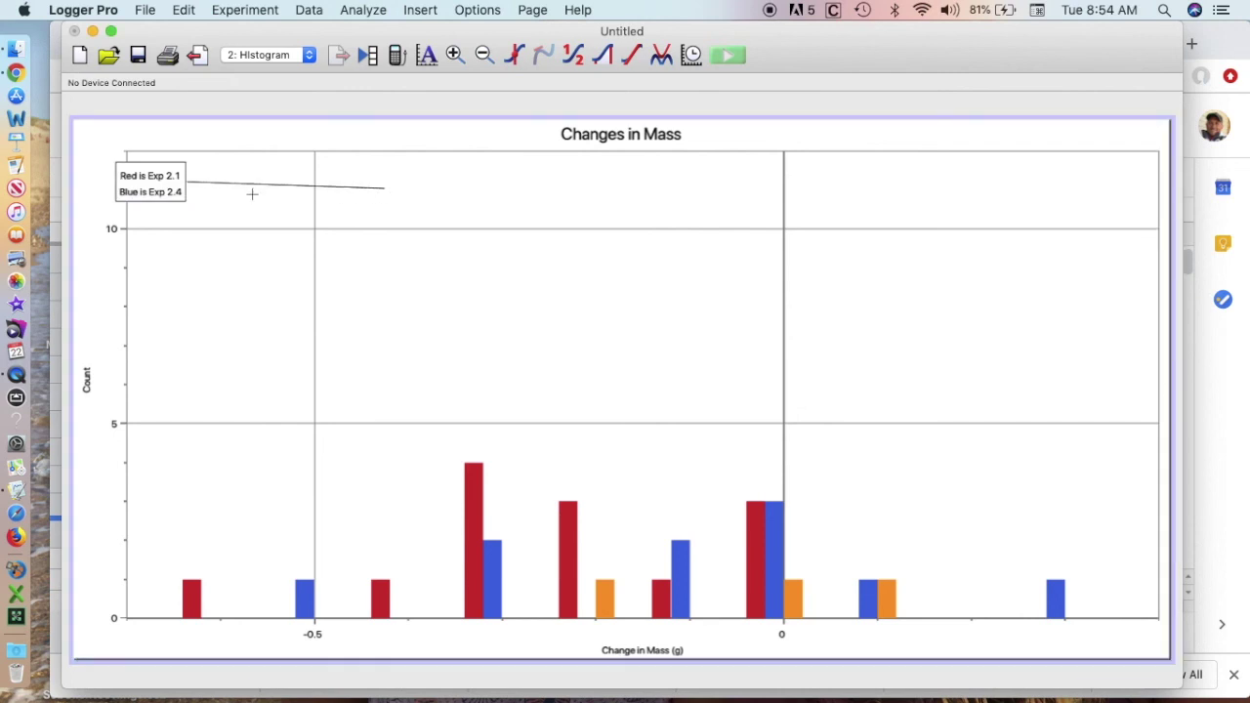
Step: Drag the legend note right, off the vertical axis into the plot area
{"action": "left_click", "coordinate": [140, 172]}
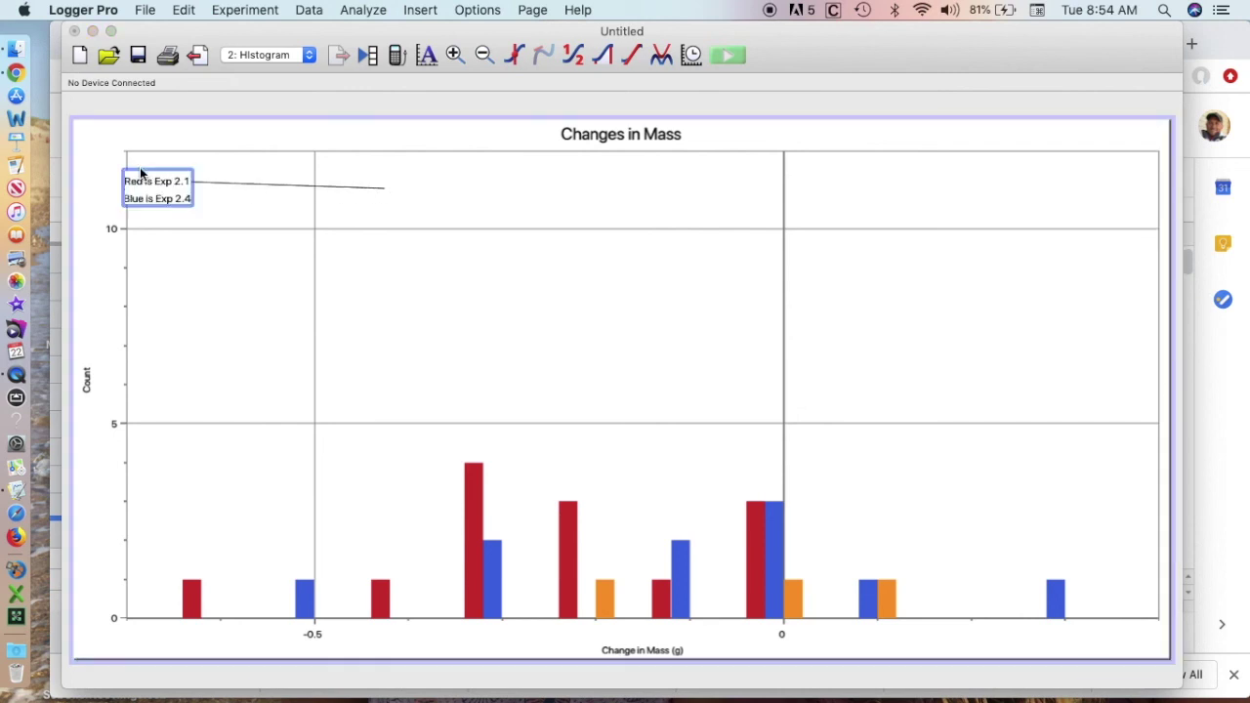
{"action": "left_click_drag", "start_coordinate": [140, 172], "coordinate": [134, 166]}
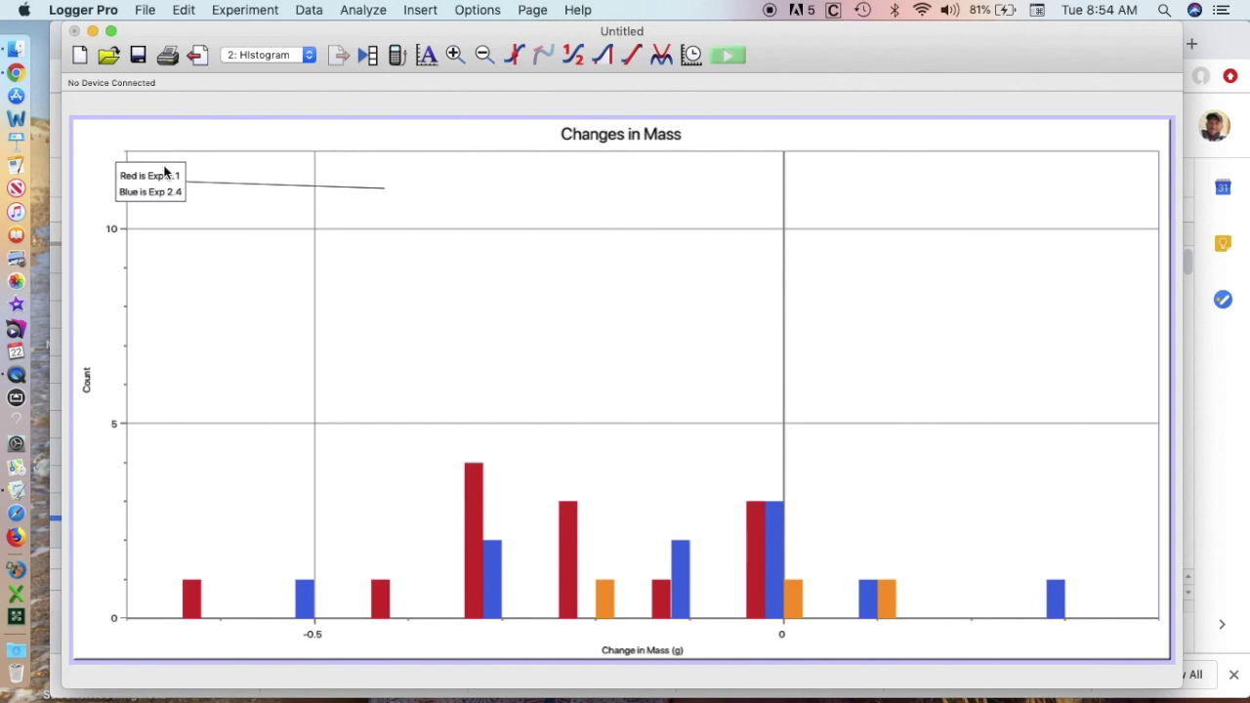
{"action": "left_click_drag", "start_coordinate": [155, 194], "coordinate": [163, 201]}
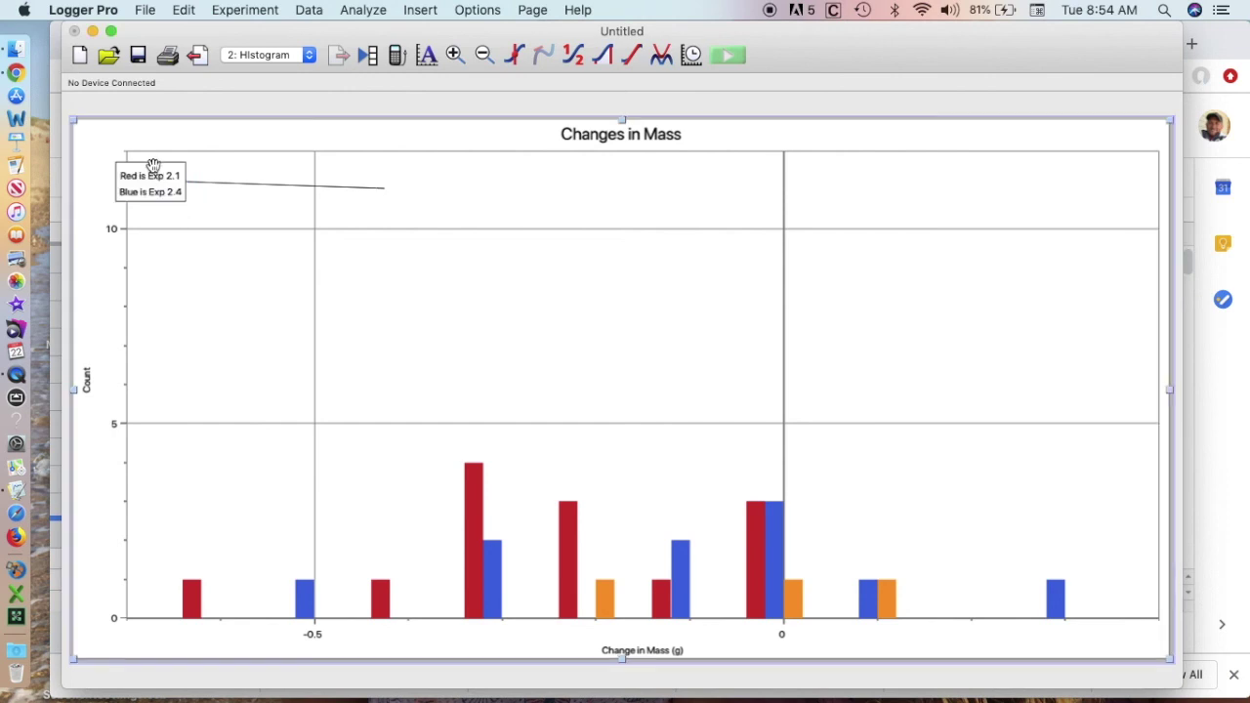
{"action": "left_click_drag", "start_coordinate": [154, 168], "coordinate": [200, 172]}
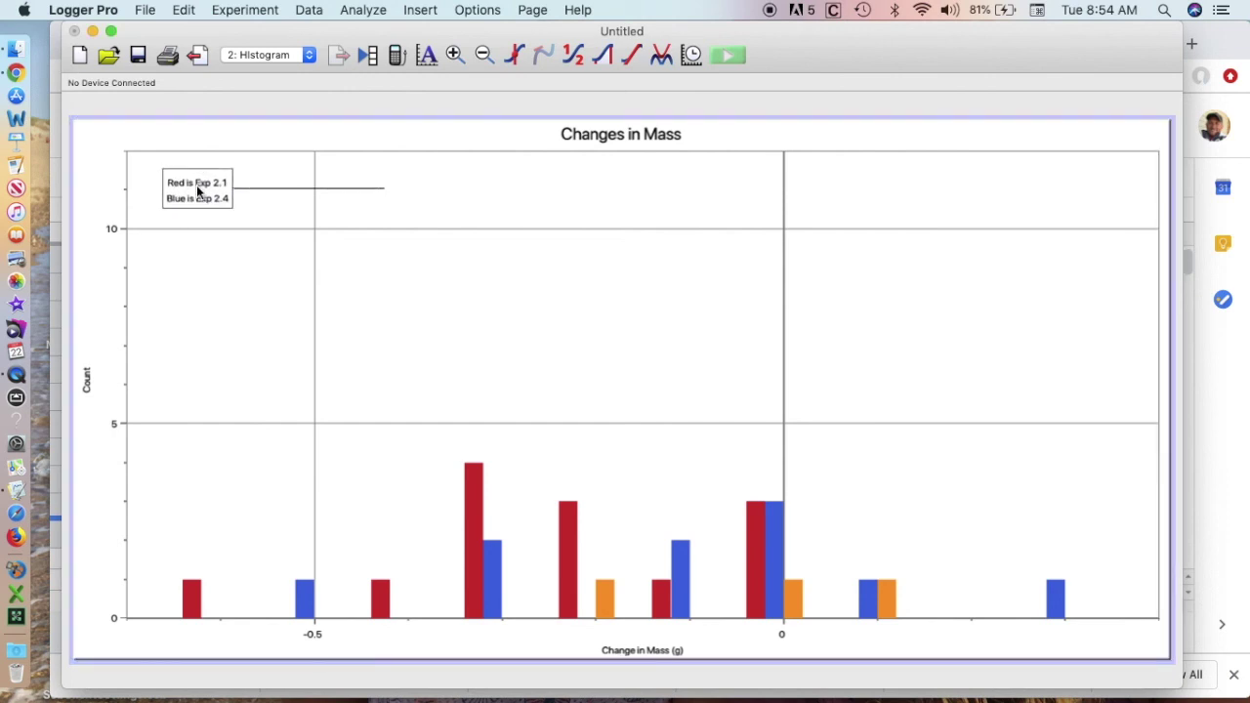
Step: Select all of the legend note's text for formatting
{"action": "double_click", "coordinate": [198, 187]}
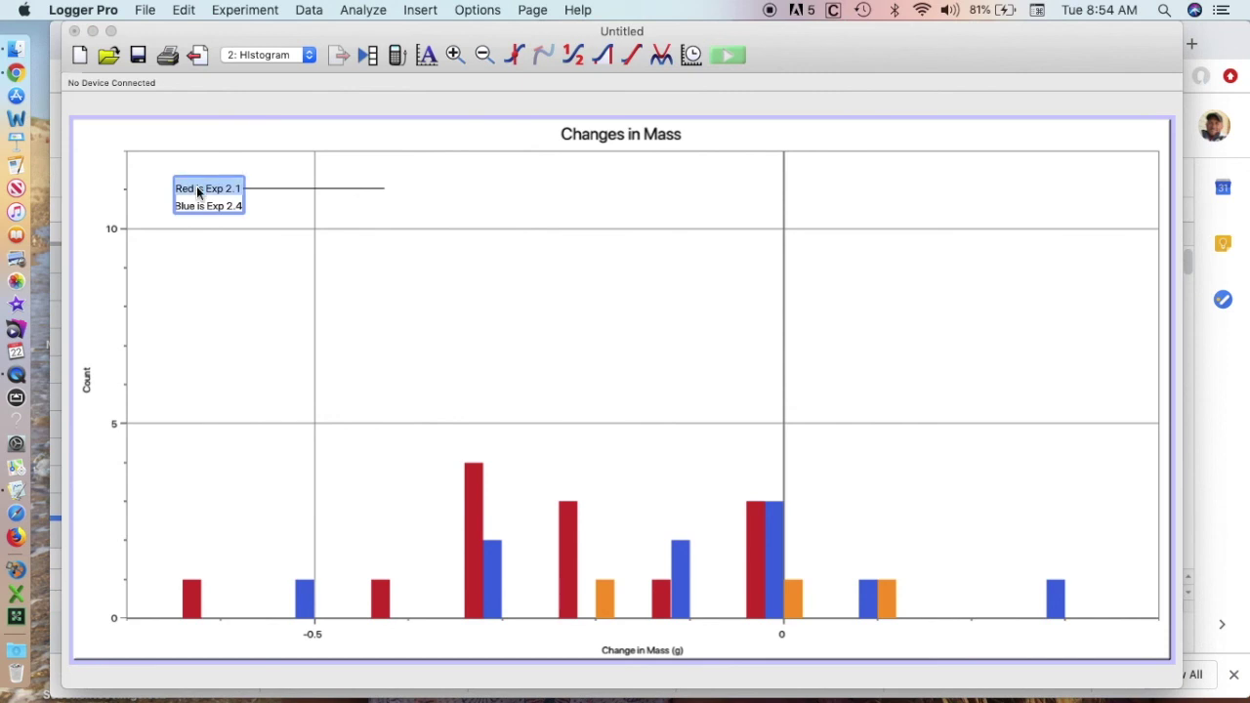
{"action": "left_click", "coordinate": [208, 207]}
{"action": "key", "text": "super+a"}
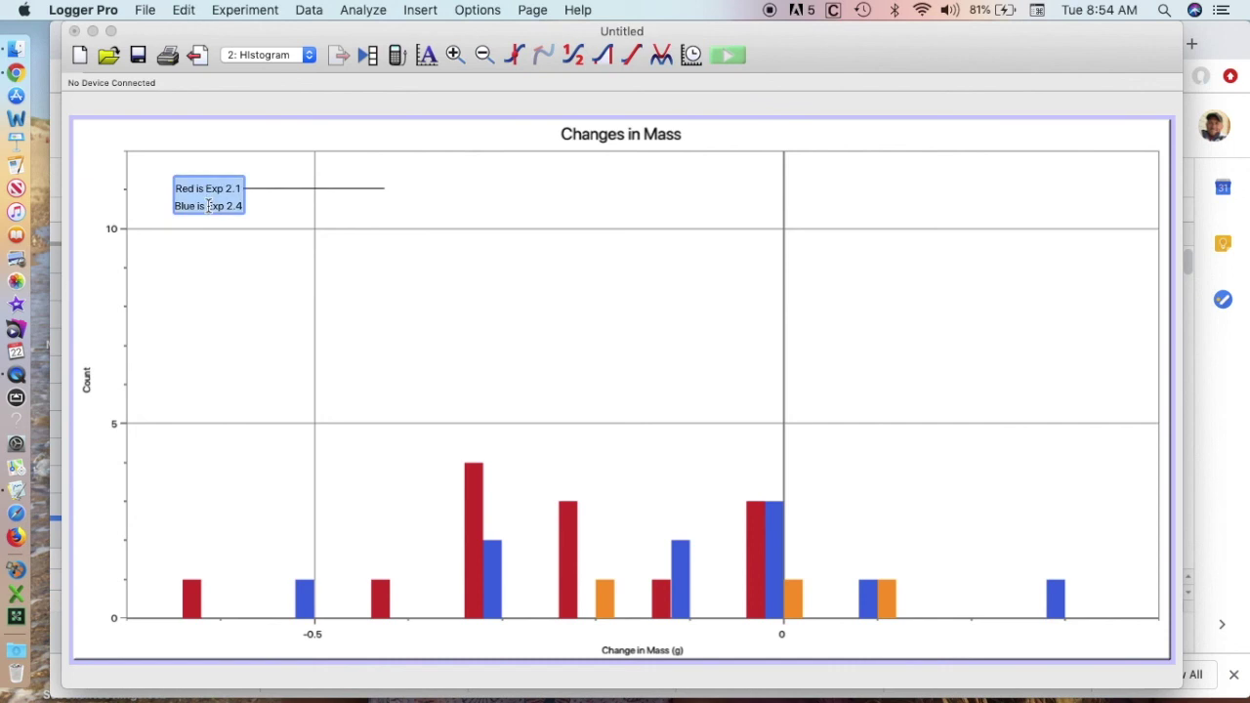
{"action": "left_click", "coordinate": [185, 10]}
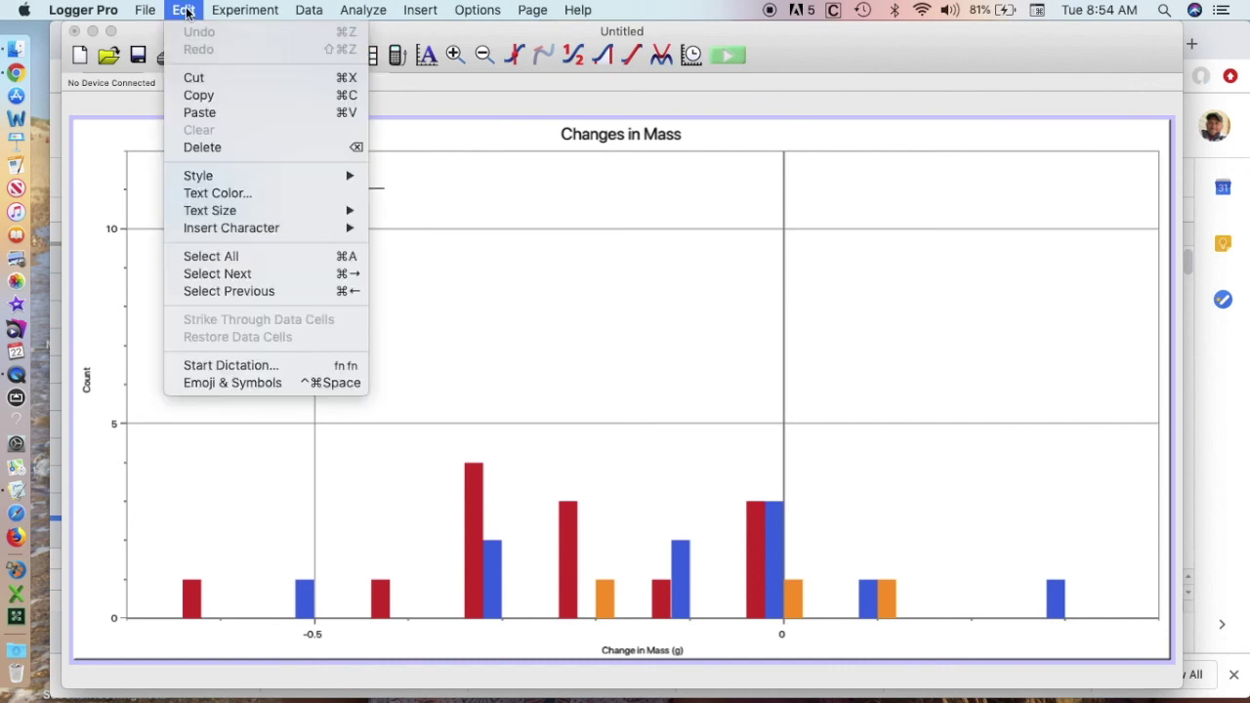
Step: Make the legend note's text several sizes bigger, then deselect the note
{"action": "mouse_move", "coordinate": [202, 215]}
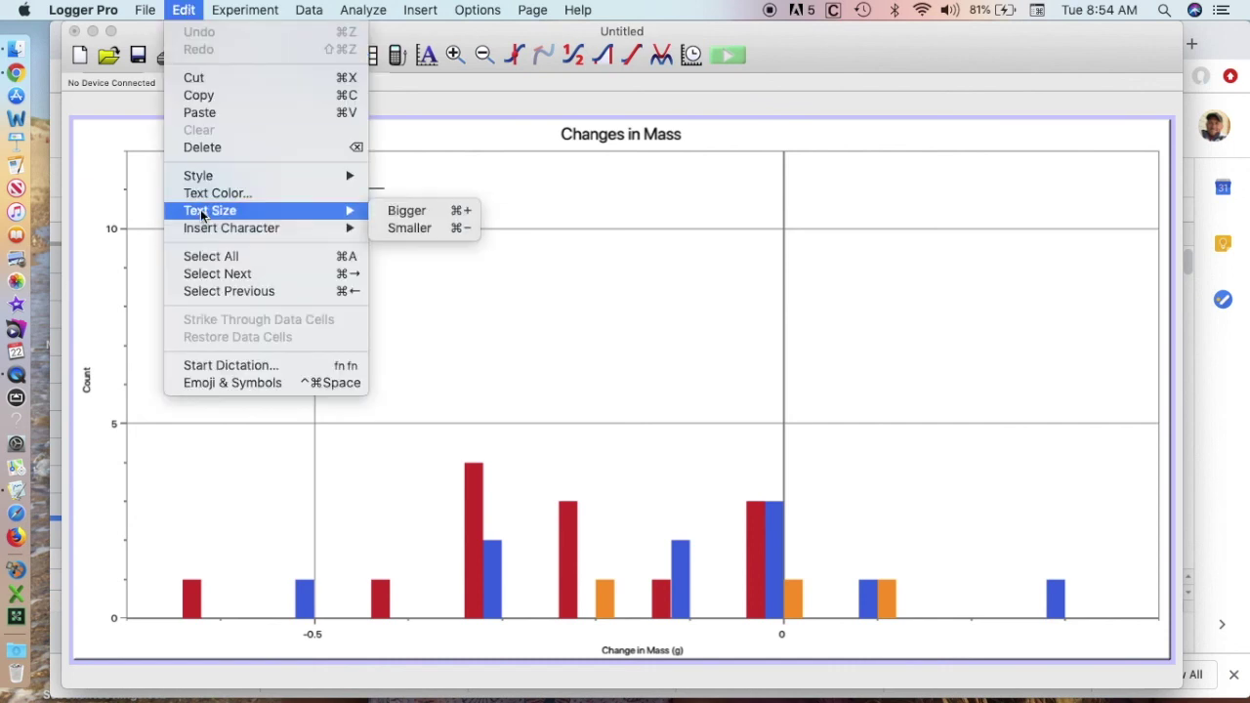
{"action": "left_click", "coordinate": [468, 213]}
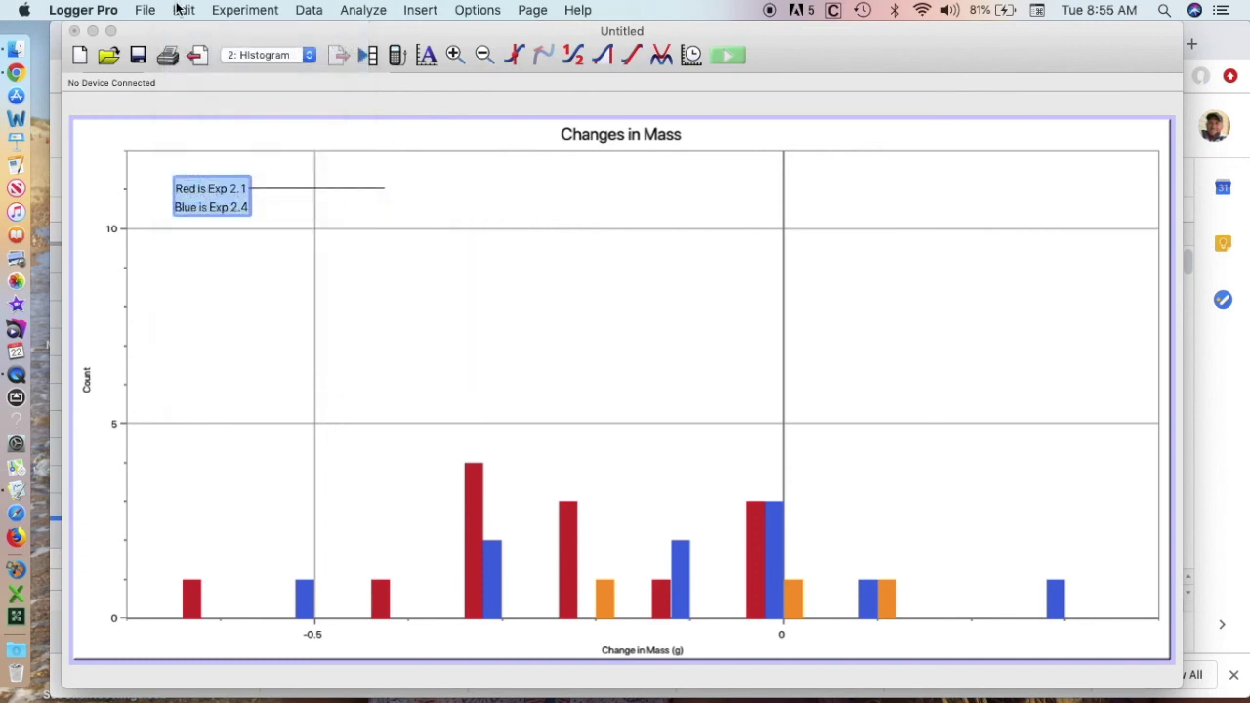
{"action": "key", "text": "super+plus"}
{"action": "key", "text": "super+plus"}
{"action": "key", "text": "super+plus"}
{"action": "key", "text": "super+plus"}
{"action": "key", "text": "super+plus"}
{"action": "key", "text": "super+plus"}
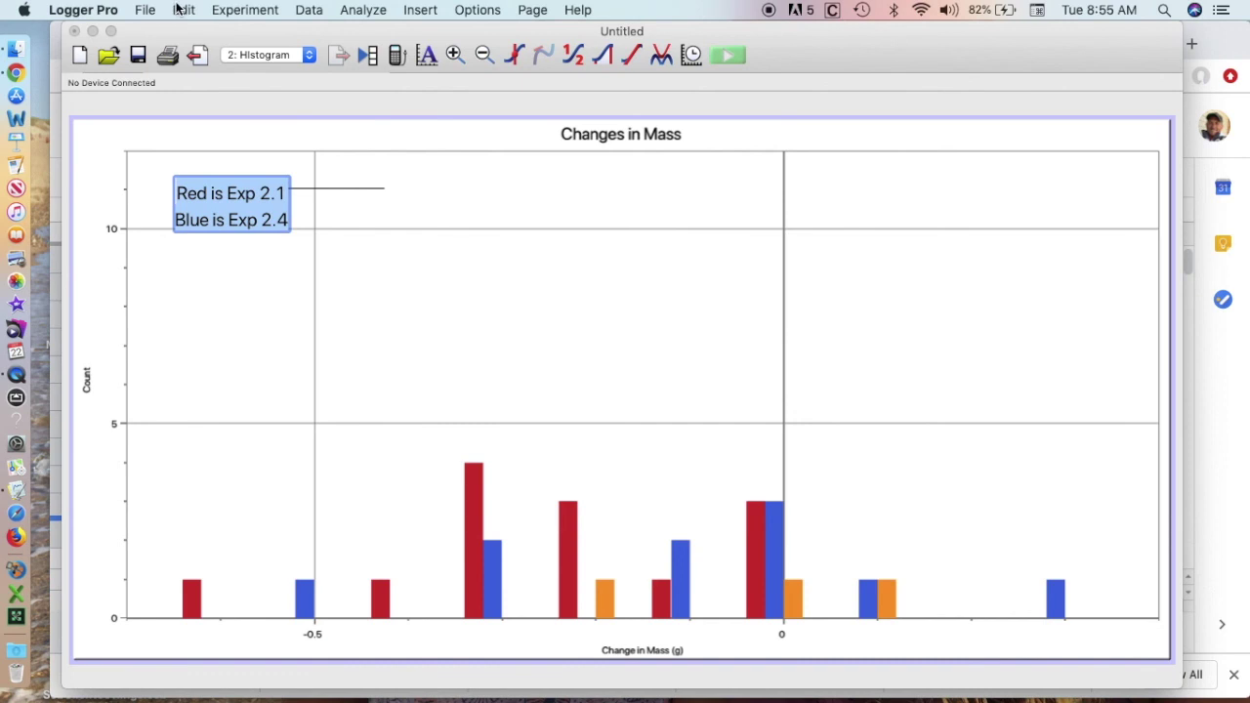
{"action": "left_click", "coordinate": [359, 274]}
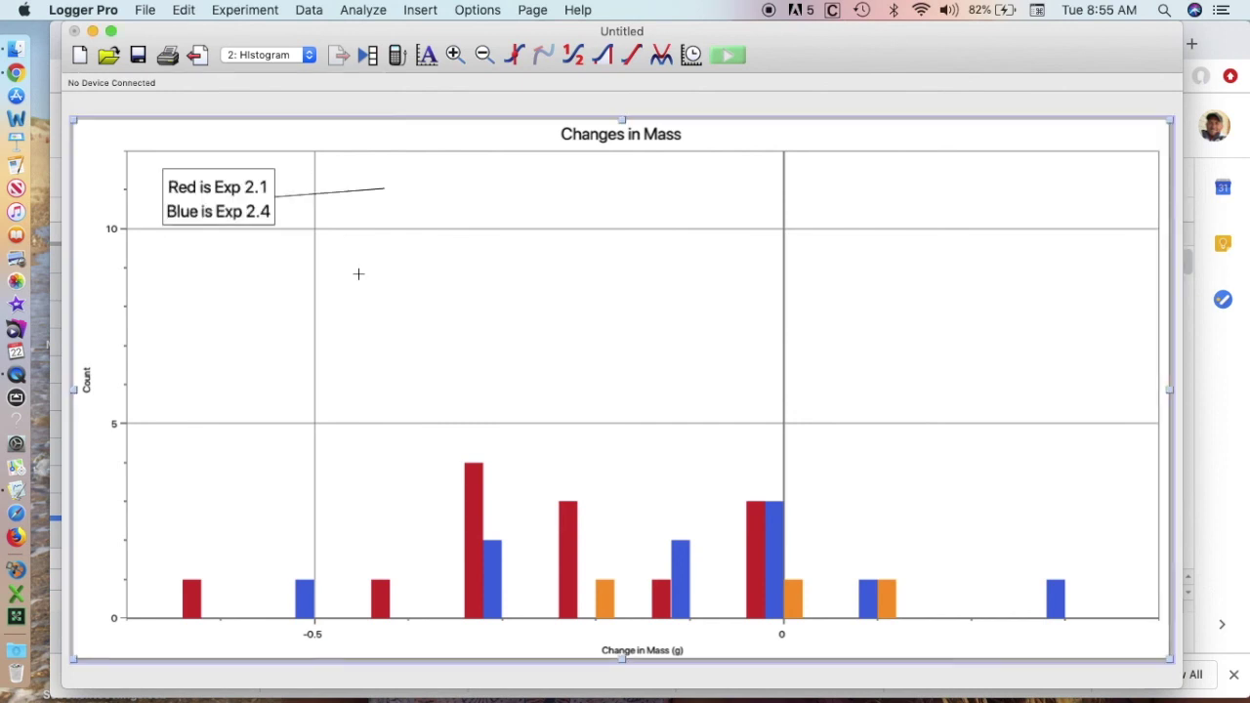